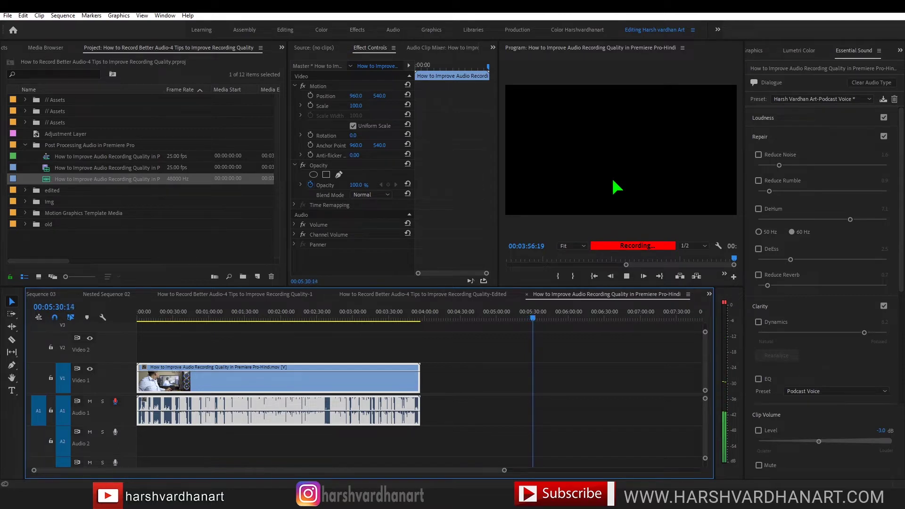
- Stop the voice-over recording and shift the short trailing Audio 1.wav clip slightly later on A1
left_click(448, 318)
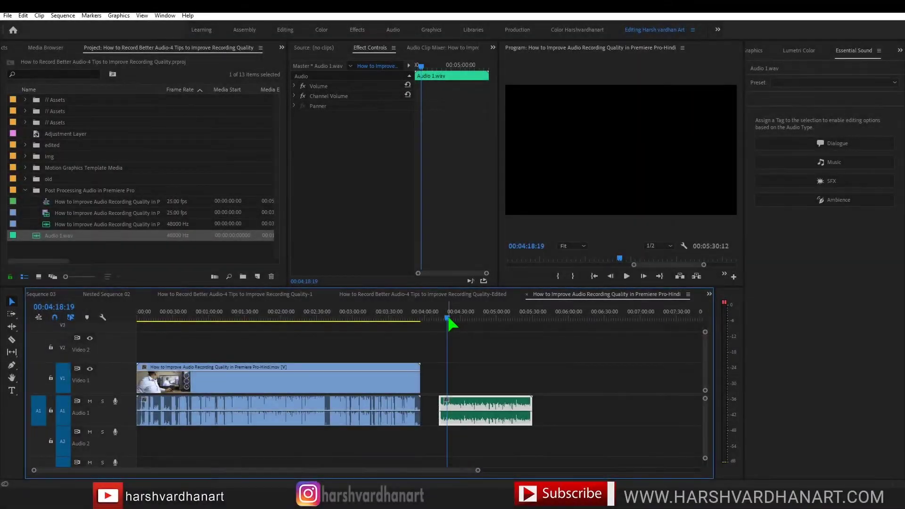
scroll(605, 369, "up", 3)
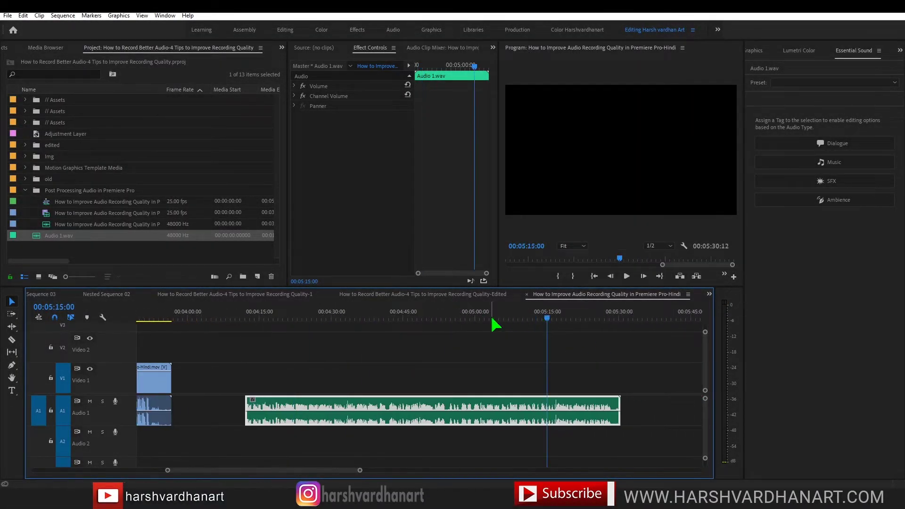
left_click(491, 319)
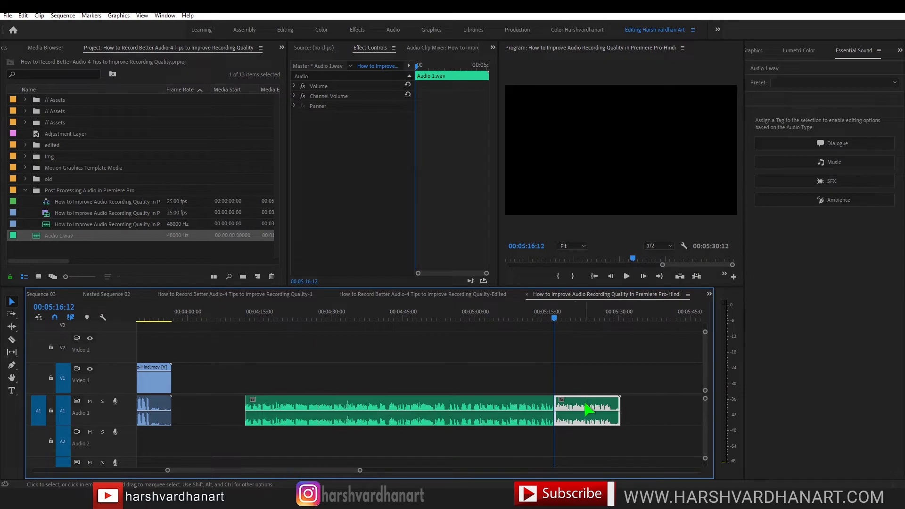
left_click_drag(607, 409, 607, 409)
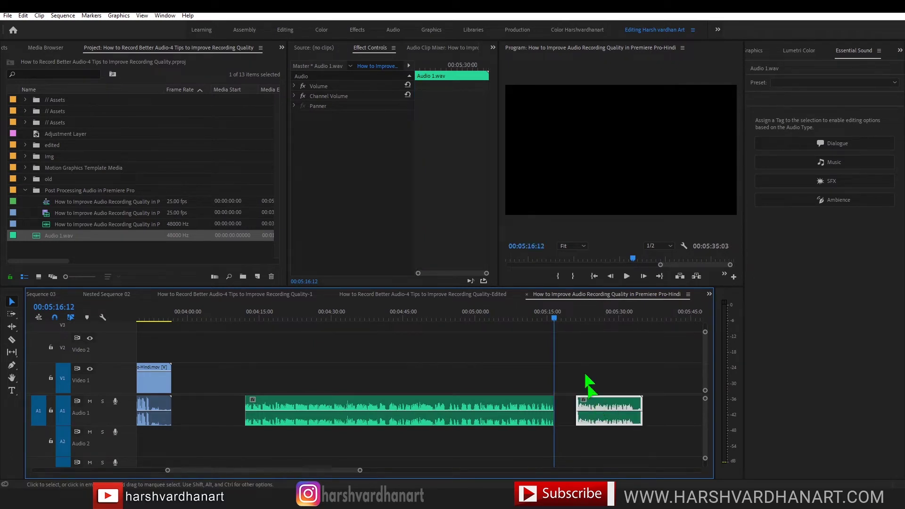
- Give the short trailing clip the Red label, then select the main green voice-over clip
right_click(618, 404)
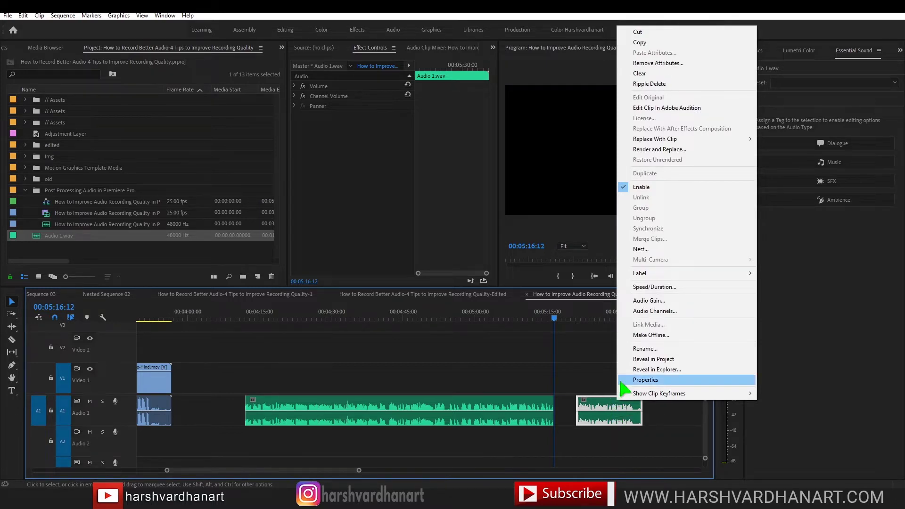
mouse_move(655, 275)
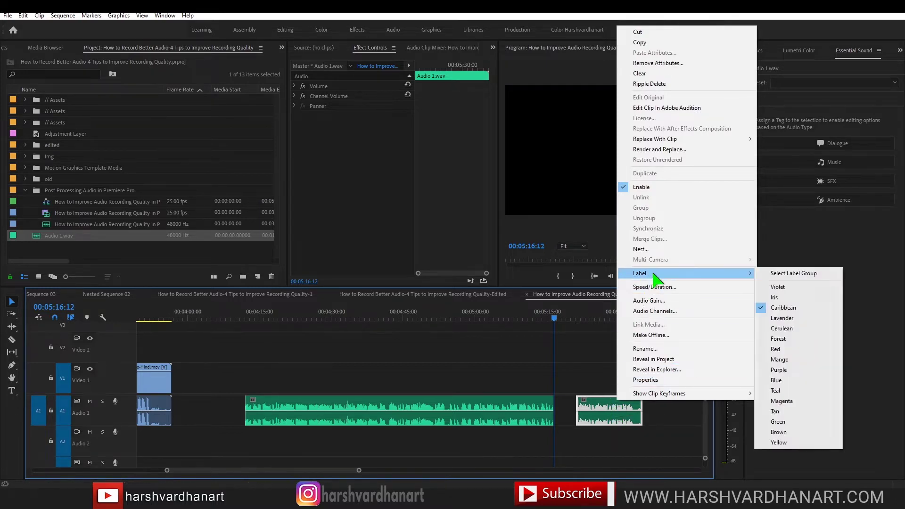
left_click(786, 350)
left_click(485, 425)
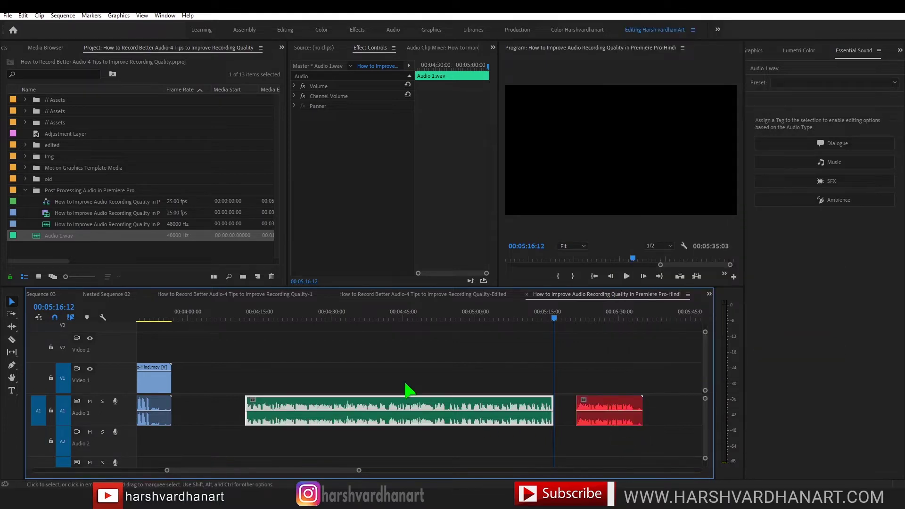
left_click(276, 317)
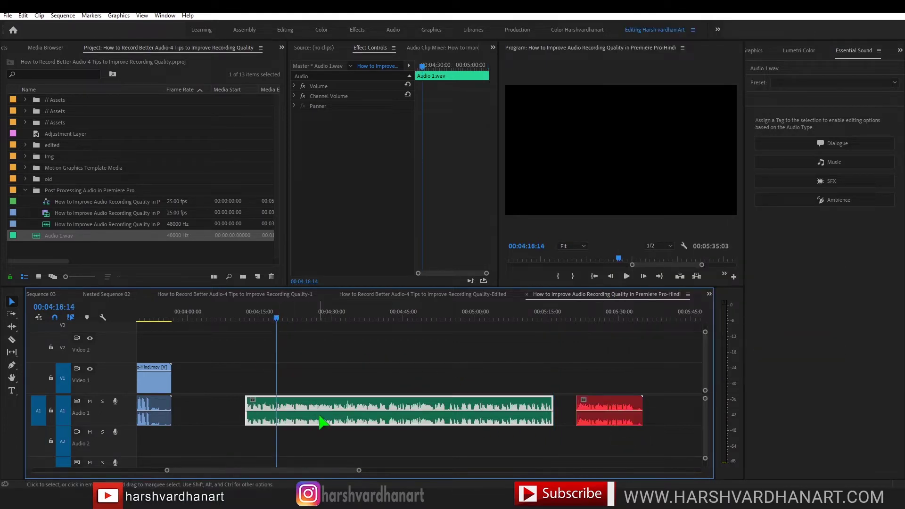
- Save the project with Ctrl+S and bring up the Window menu's panel list
key("ctrl+s")
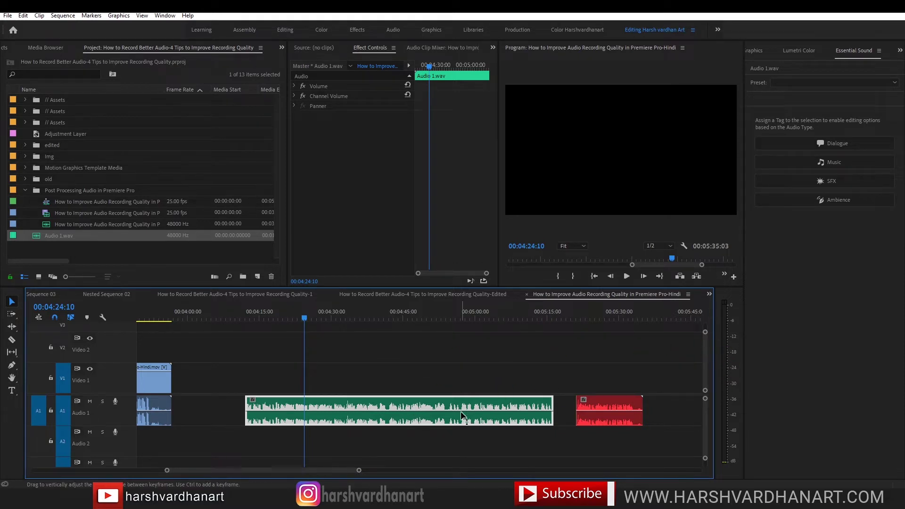
left_click(164, 15)
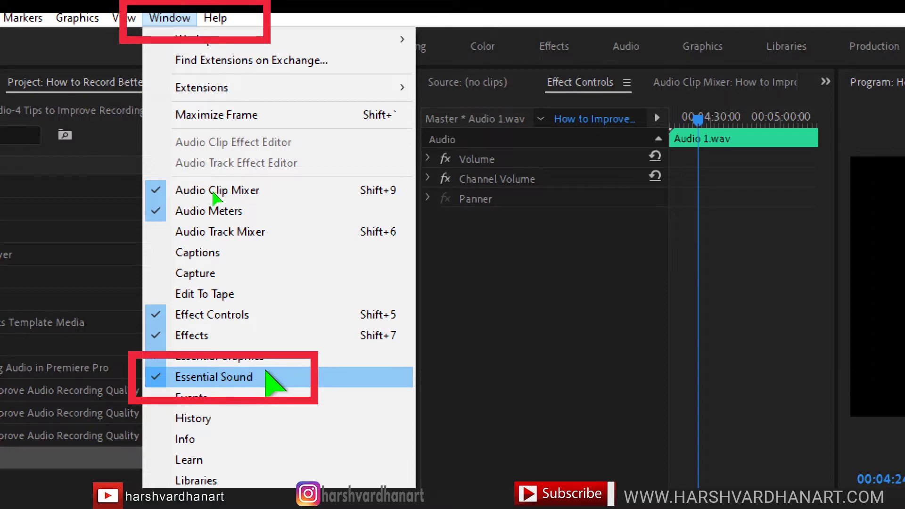
- Show the Essential Sound panel for Audio 1.wav and widen it from its left edge
left_click(285, 378)
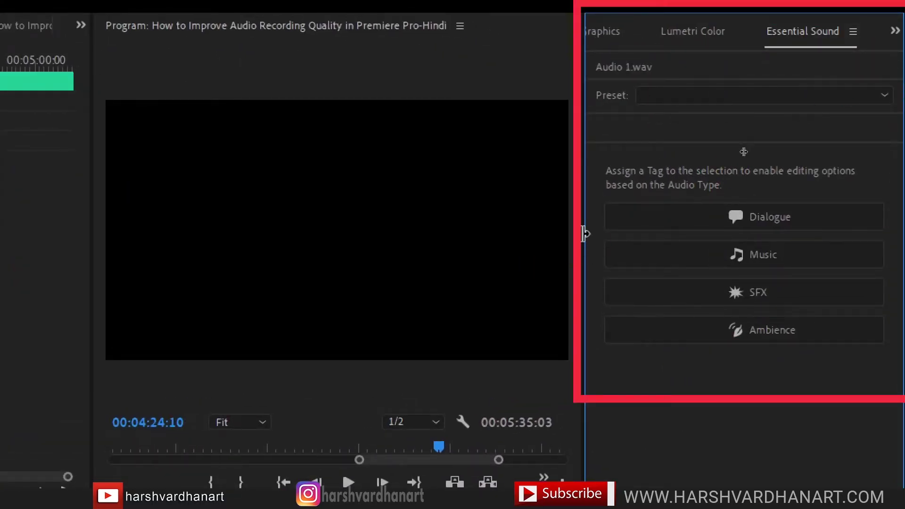
mouse_move(583, 233)
left_mouse_down()
mouse_move(441, 233)
mouse_move(569, 255)
left_mouse_up()
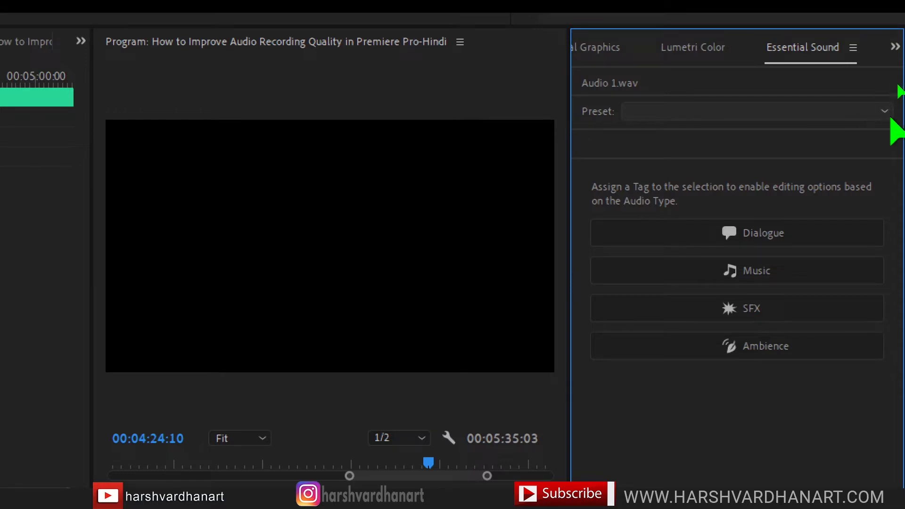
- Apply the Dialogue > Podcast Voice preset to Audio 1.wav from the Essential Sound presets
left_click(881, 112)
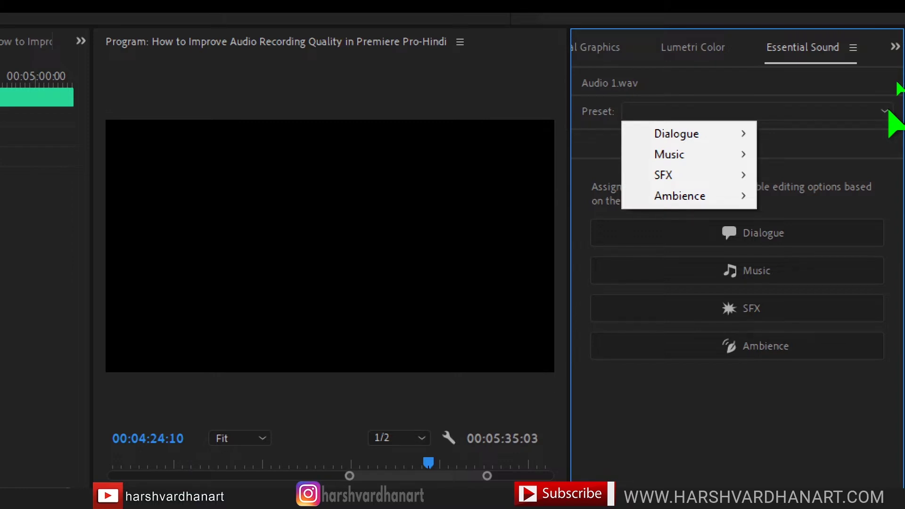
mouse_move(681, 134)
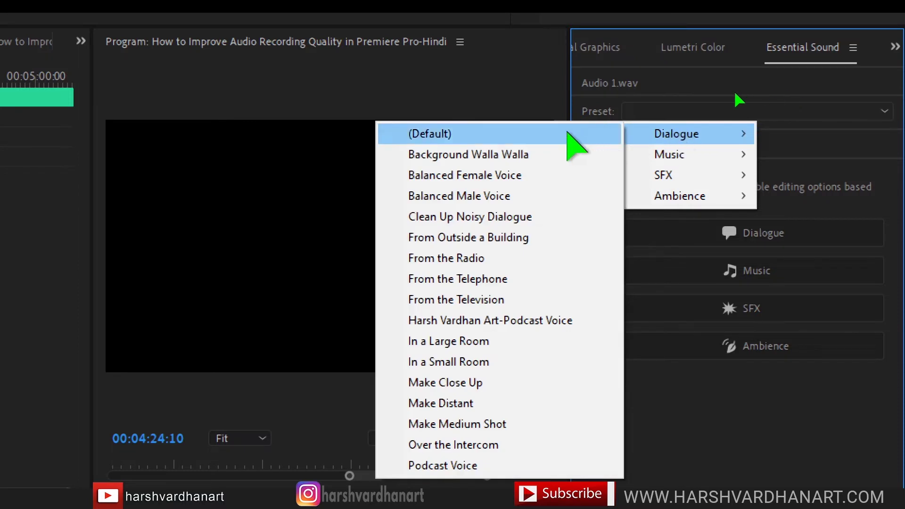
mouse_move(652, 158)
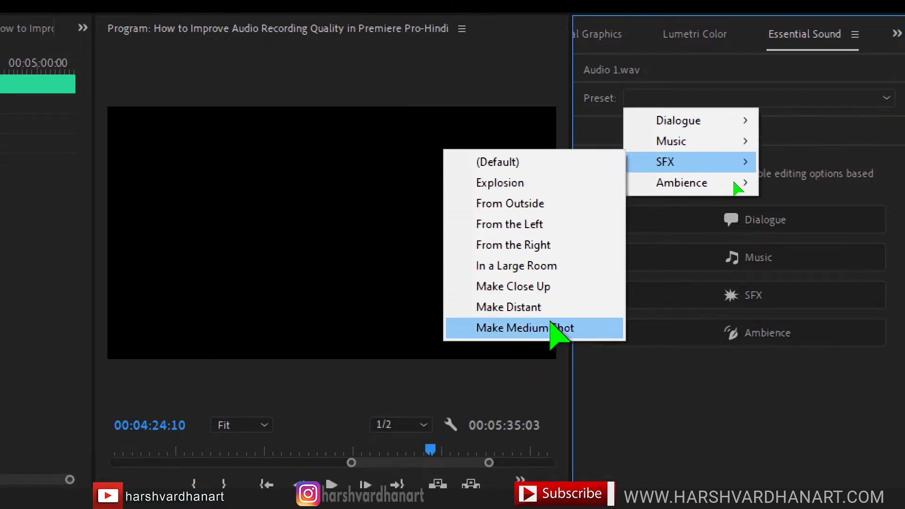
mouse_move(701, 187)
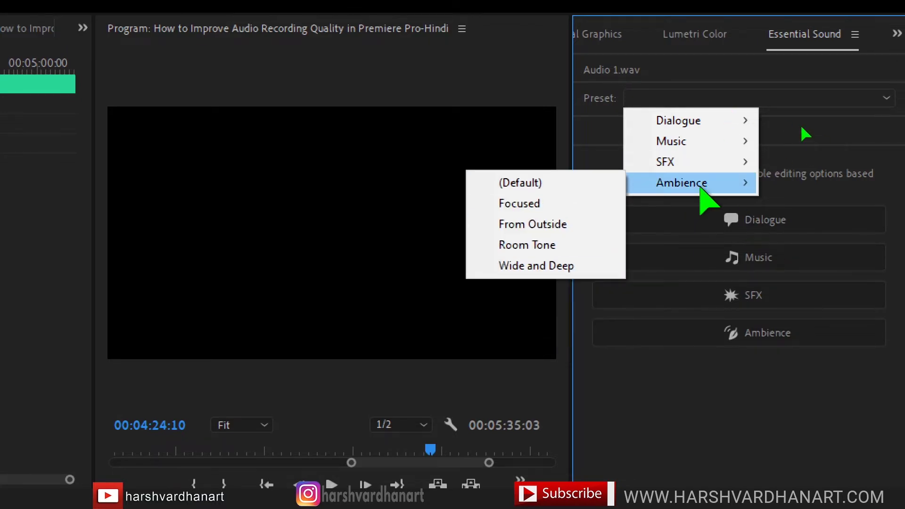
mouse_move(690, 118)
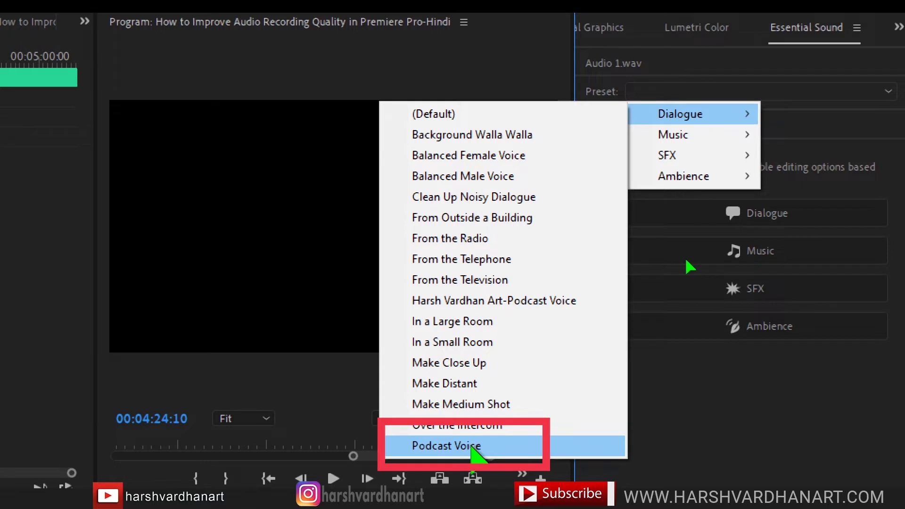
left_click(464, 446)
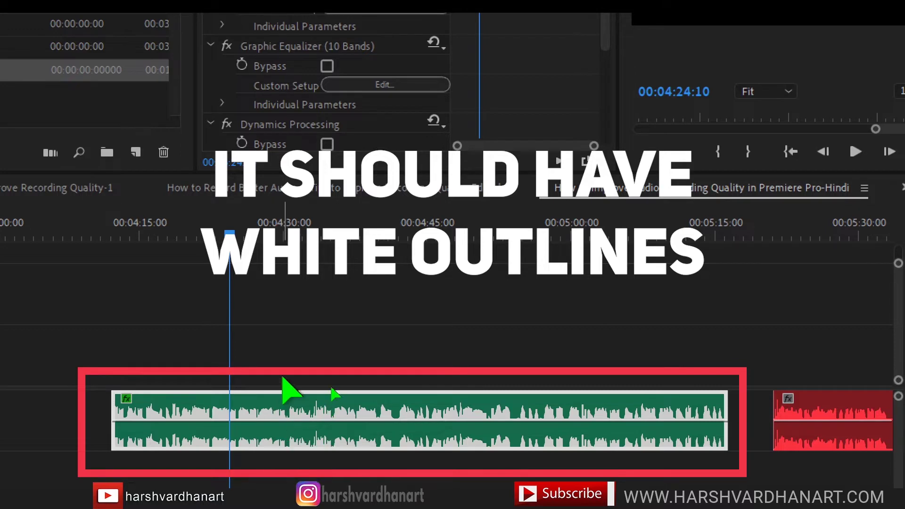
left_click(287, 363)
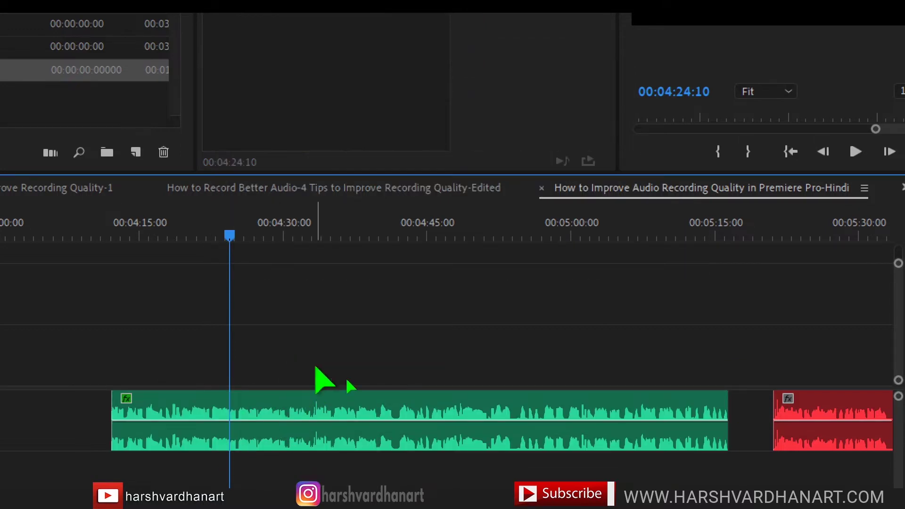
left_click(332, 411)
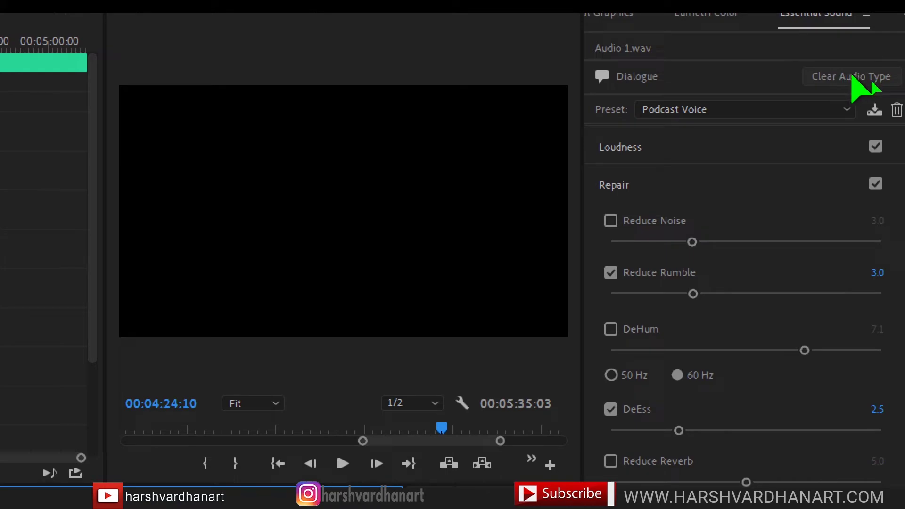
left_click(852, 76)
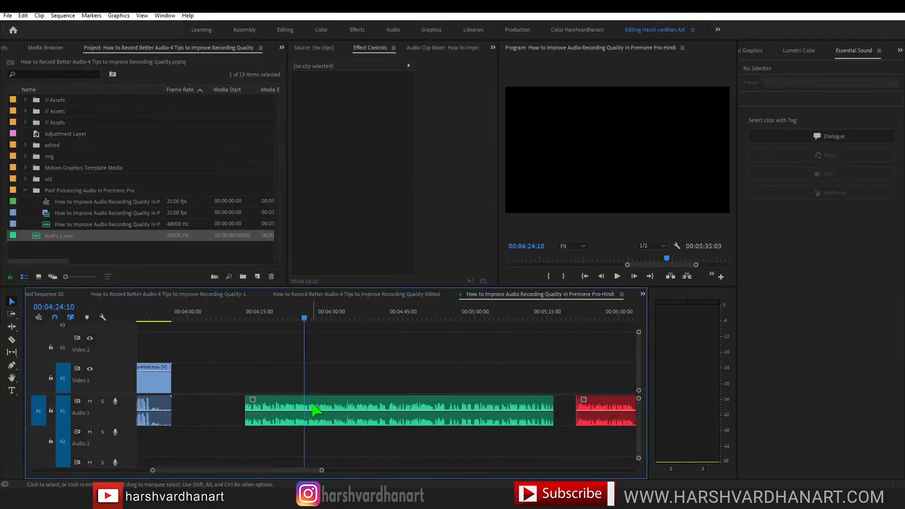
left_click(318, 408)
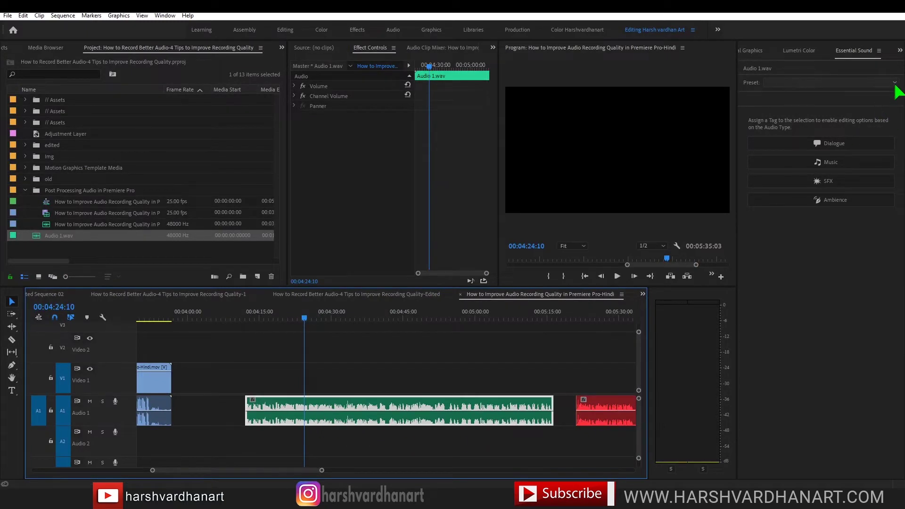
left_click(890, 145)
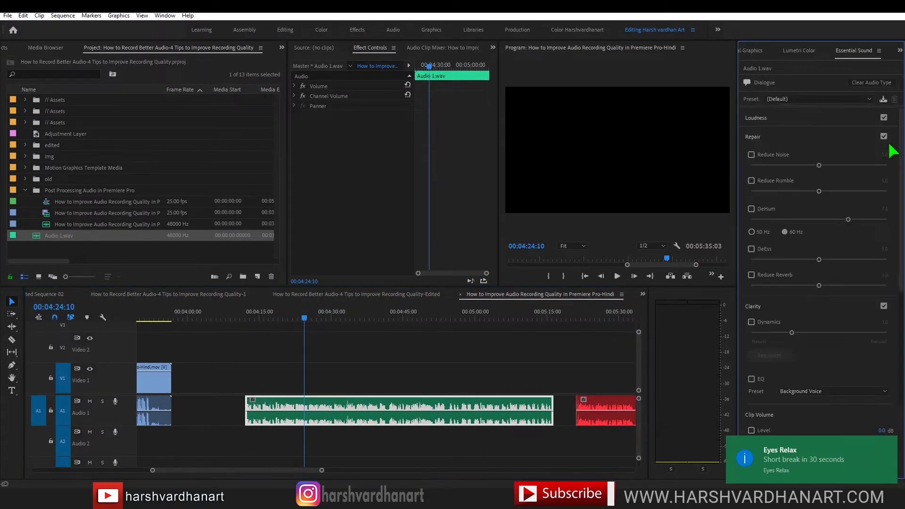
left_click(868, 100)
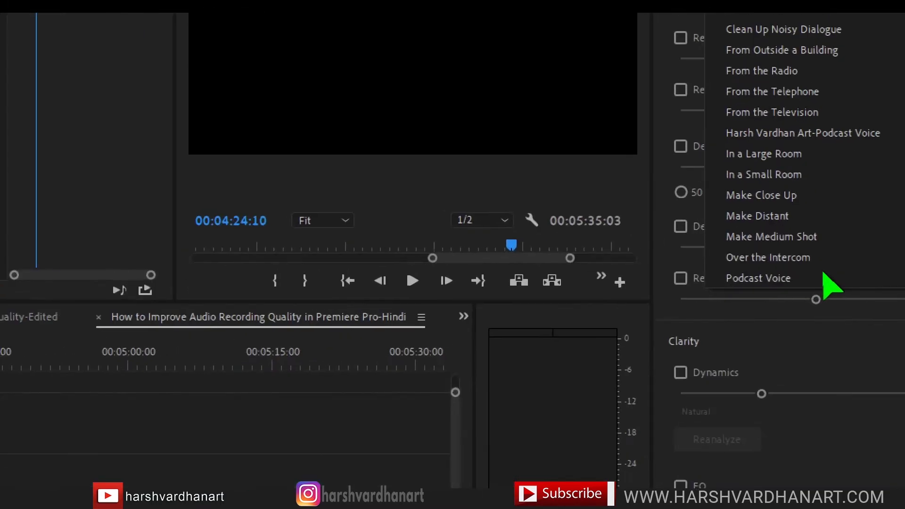
left_click(818, 280)
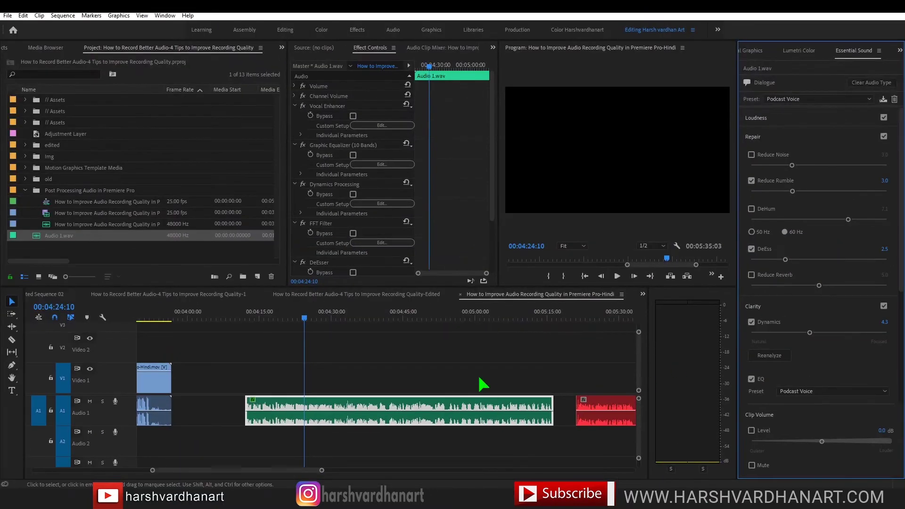
- Play the voice clip from about 00:04:20, then park the playhead at 00:04:12:07 and adjust zoom
left_click(287, 319)
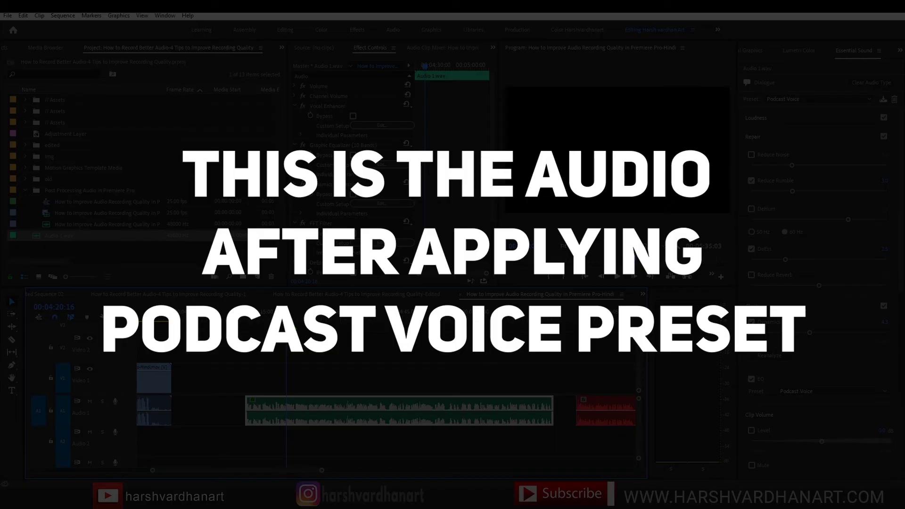
key("space")
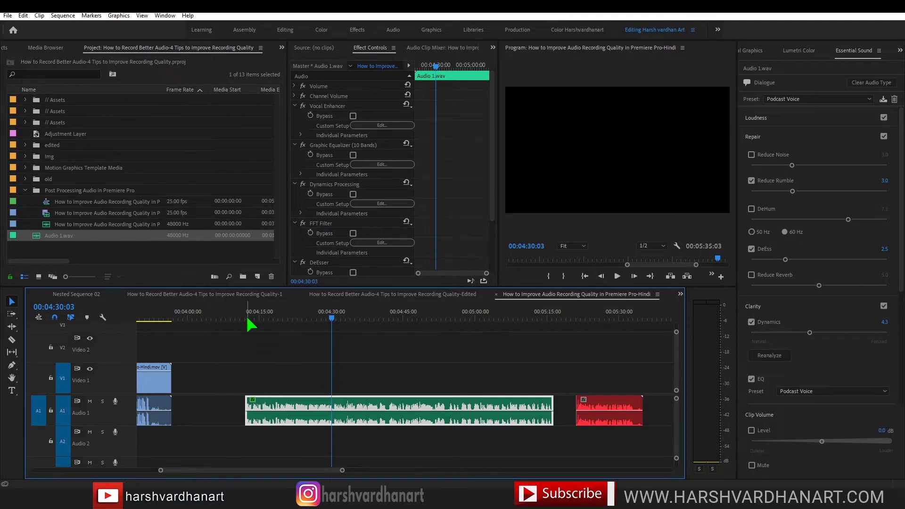
left_click(246, 319)
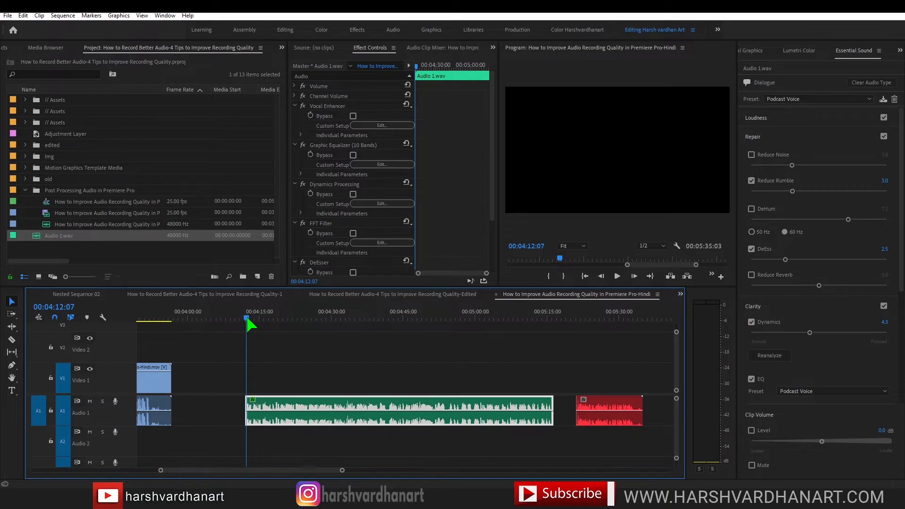
key("=")
key("=")
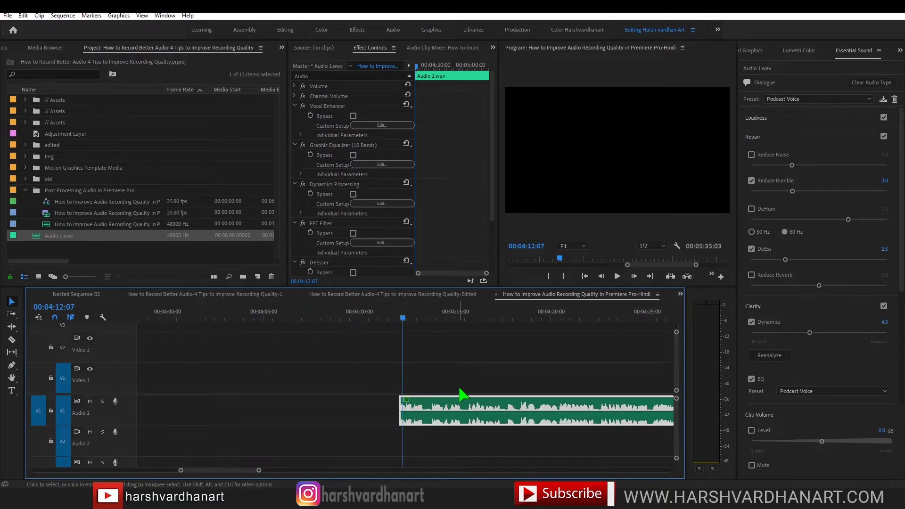
key("minus")
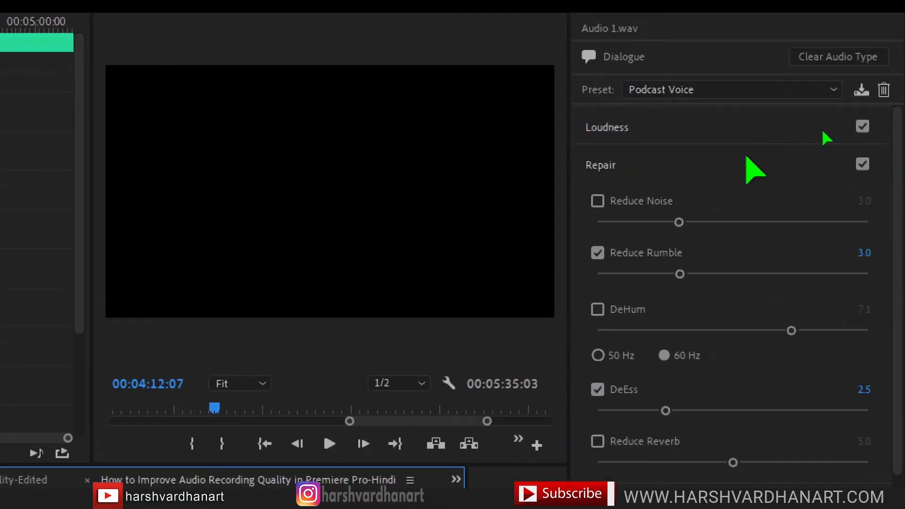
left_click(698, 135)
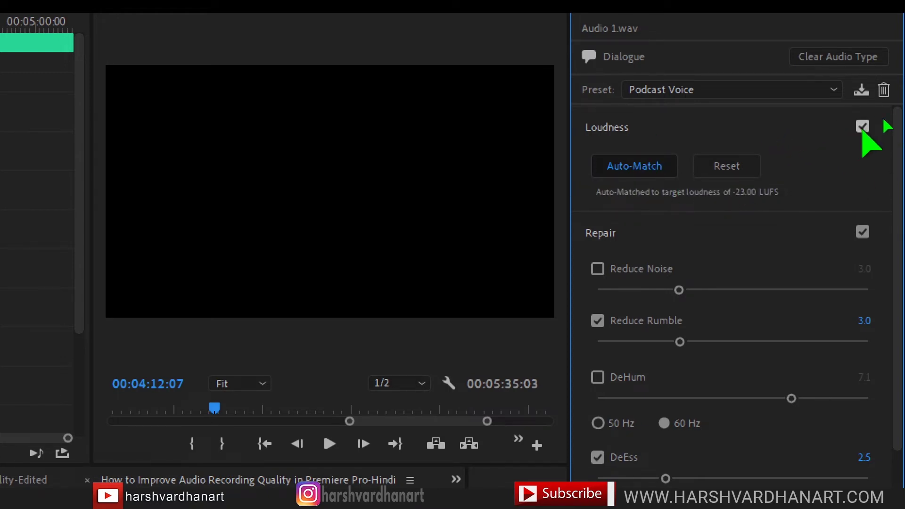
left_click(835, 126)
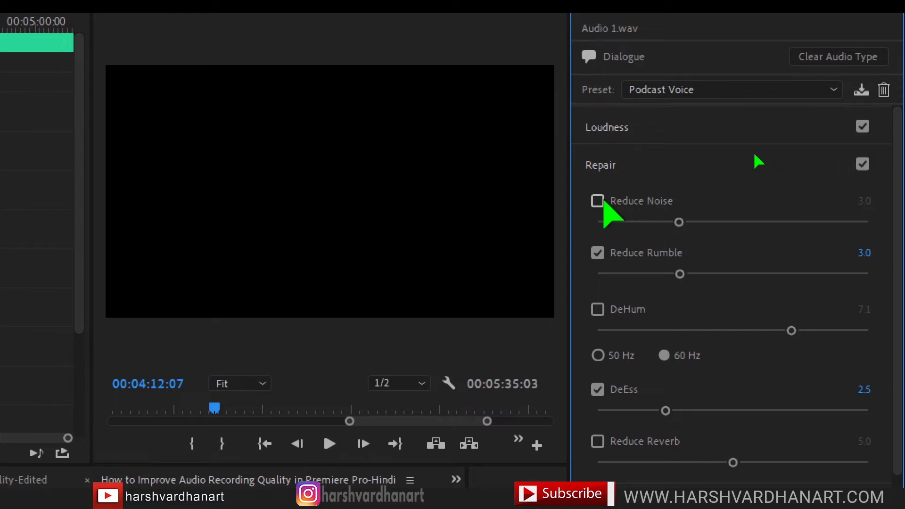
- Try Reduce Noise, place the playhead at 00:04:13:08, then switch Reduce Noise off again
left_click(598, 202)
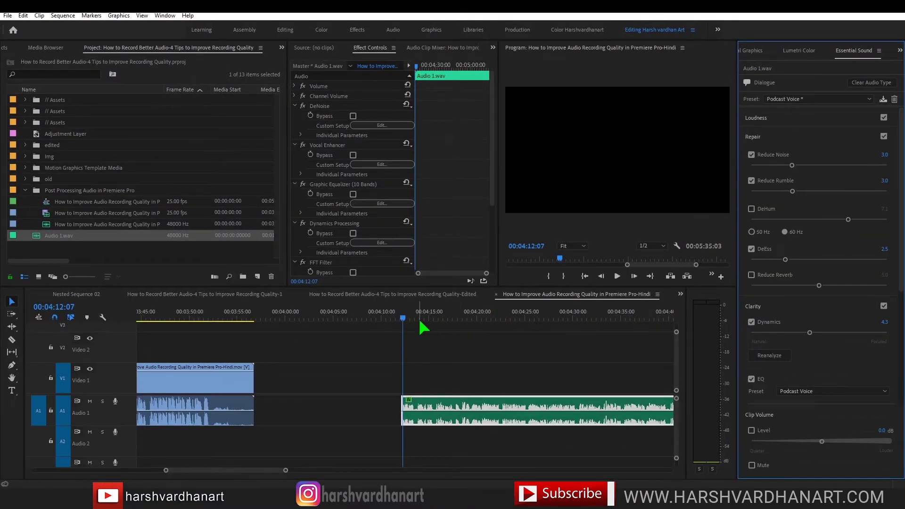
key("=")
key("=")
key("=")
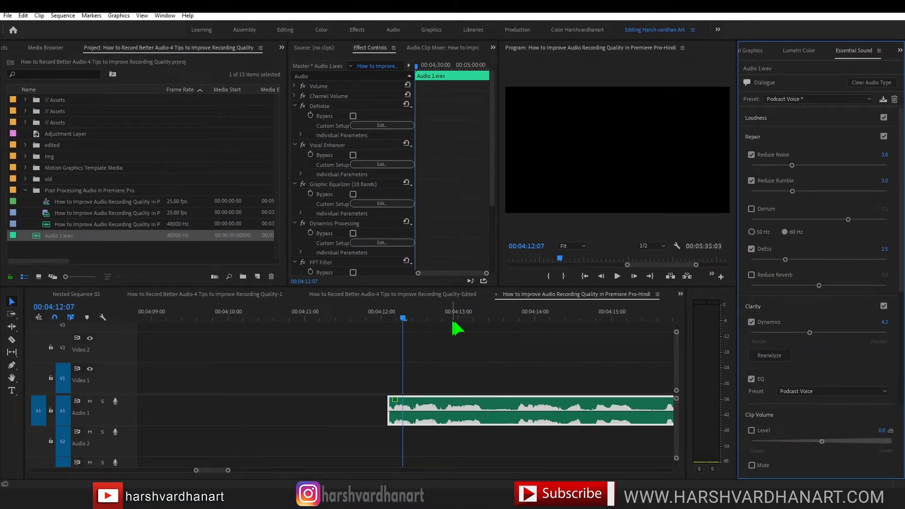
left_click(486, 316)
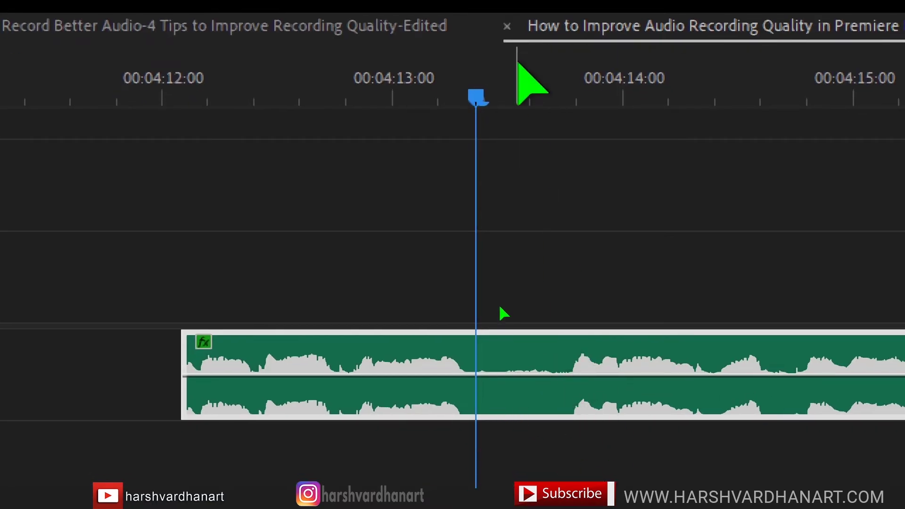
left_click(569, 112)
left_click_drag(576, 113, 476, 127)
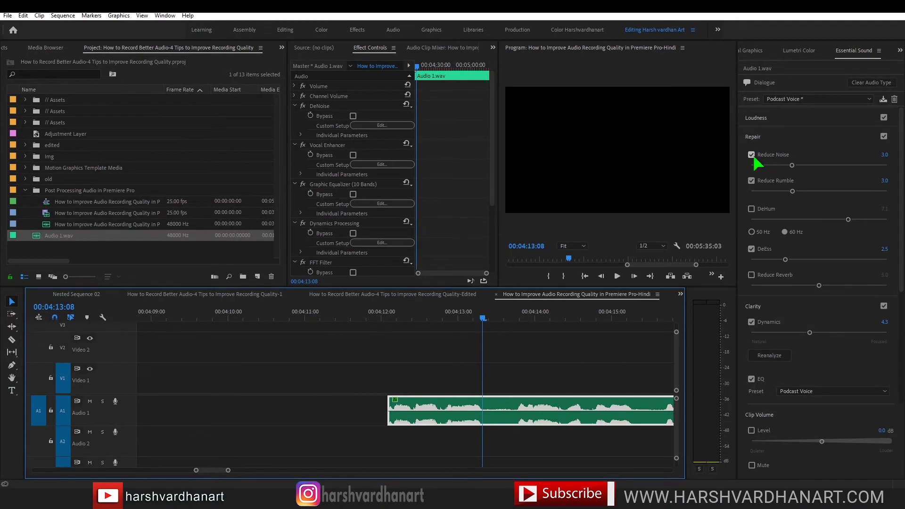
left_click(752, 156)
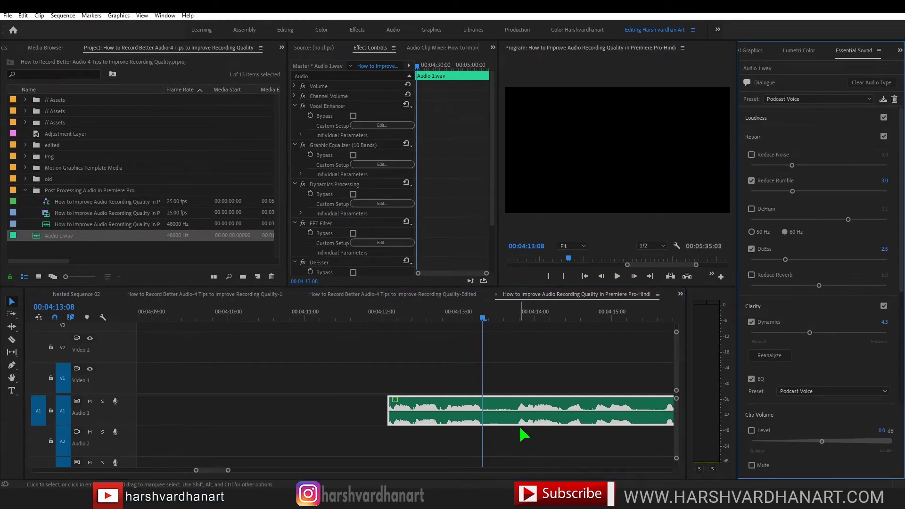
- Play and scrub the clip, marking an out point and an in point at 00:04:13:08
key("space")
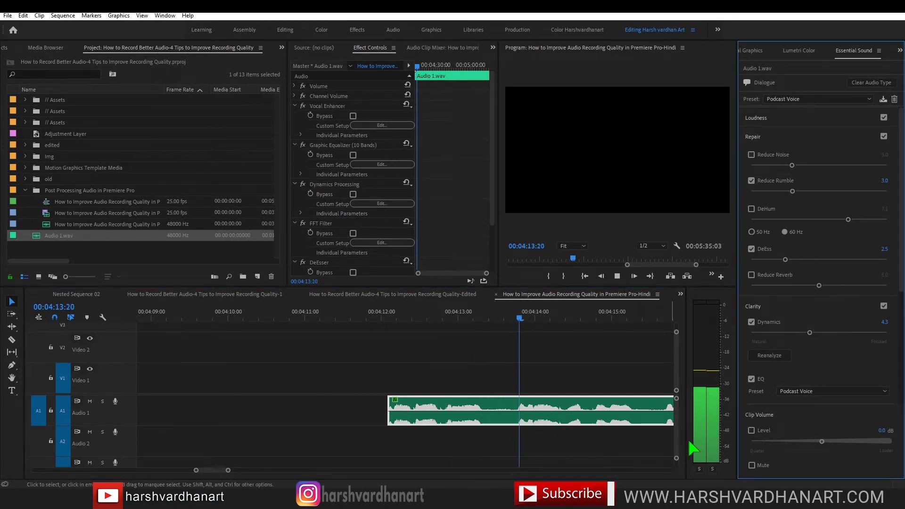
left_click(468, 317)
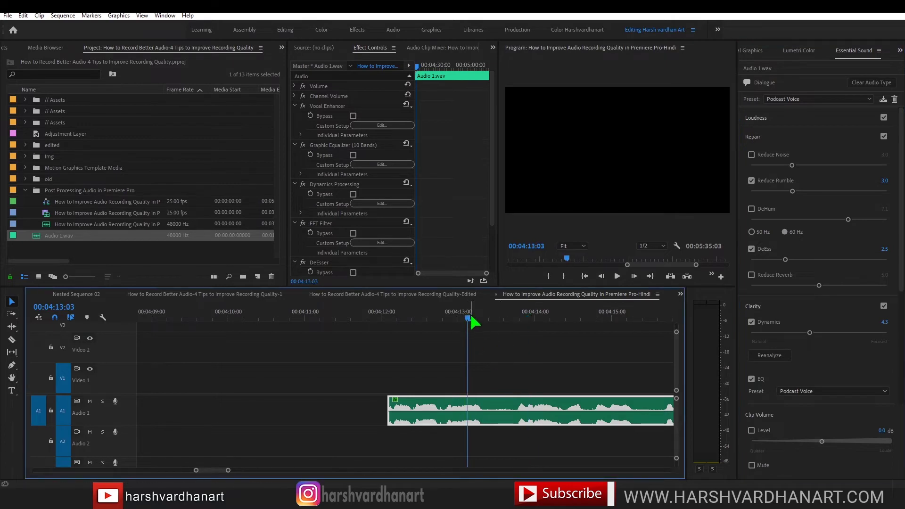
left_click_drag(472, 317, 517, 322)
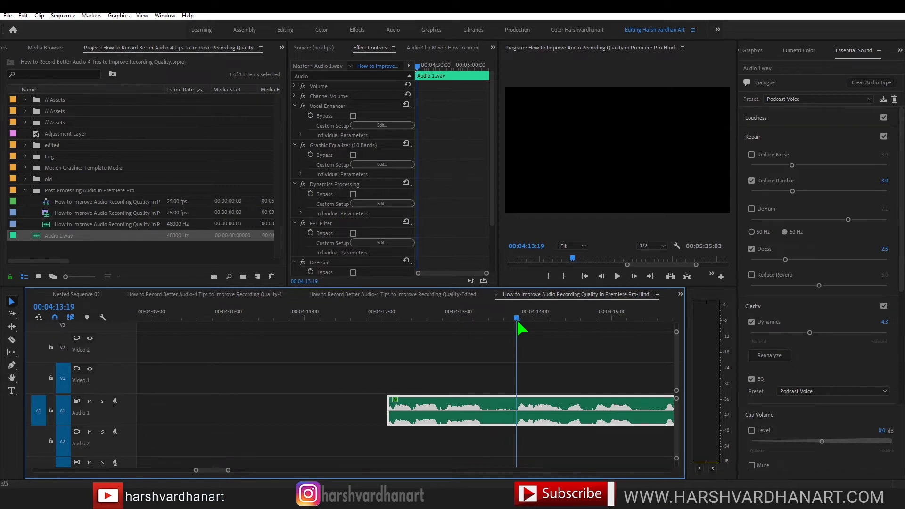
key("o")
left_click_drag(516, 322, 483, 323)
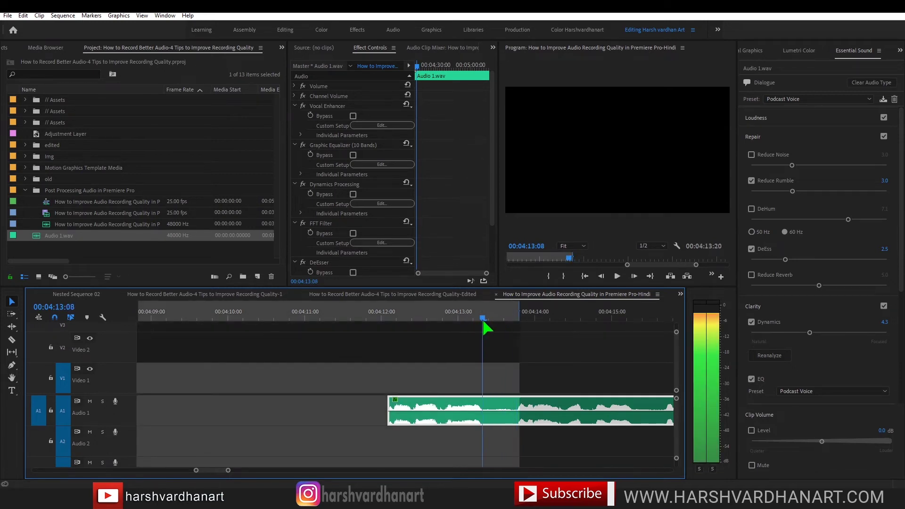
key("i")
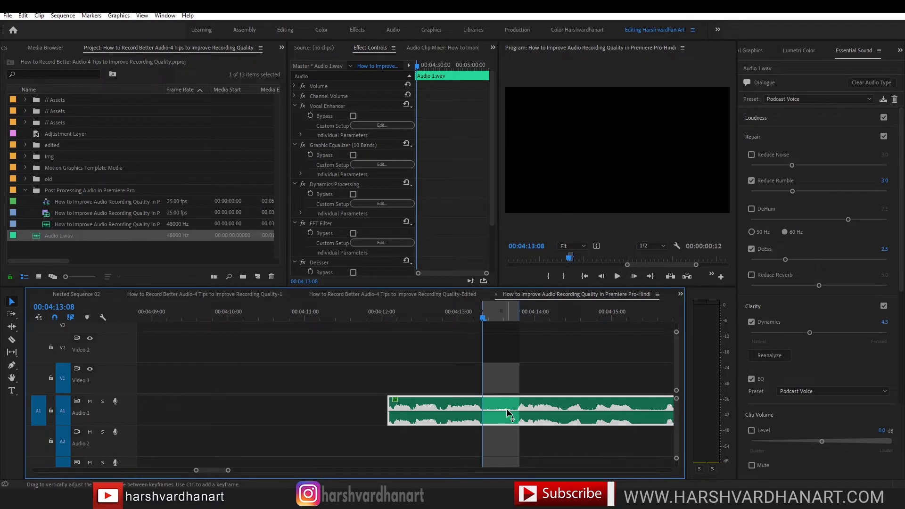
- Play the marked range twice, shifting it slightly earlier, and scrub to 00:04:13:14
mouse_move(484, 322)
left_mouse_down()
mouse_move(501, 322)
mouse_move(486, 324)
left_mouse_up()
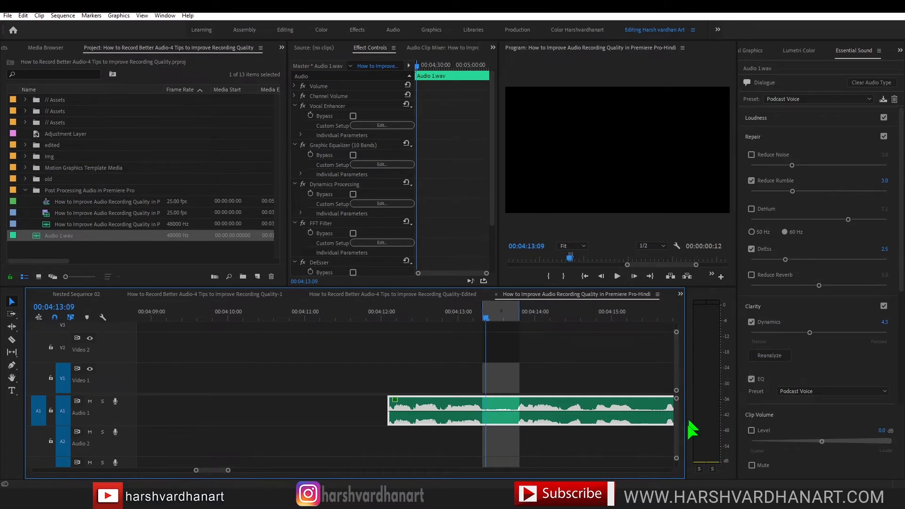
key("space")
left_click_drag(501, 313, 492, 317)
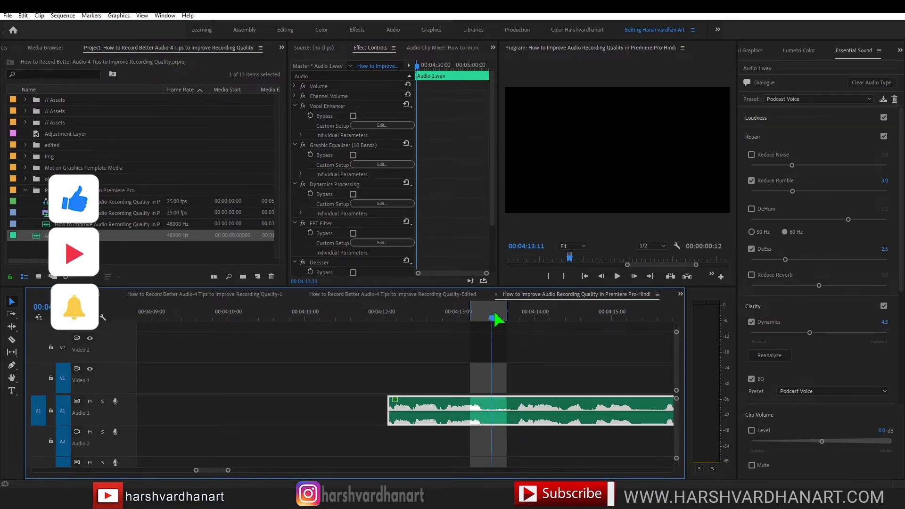
key("space")
key("space")
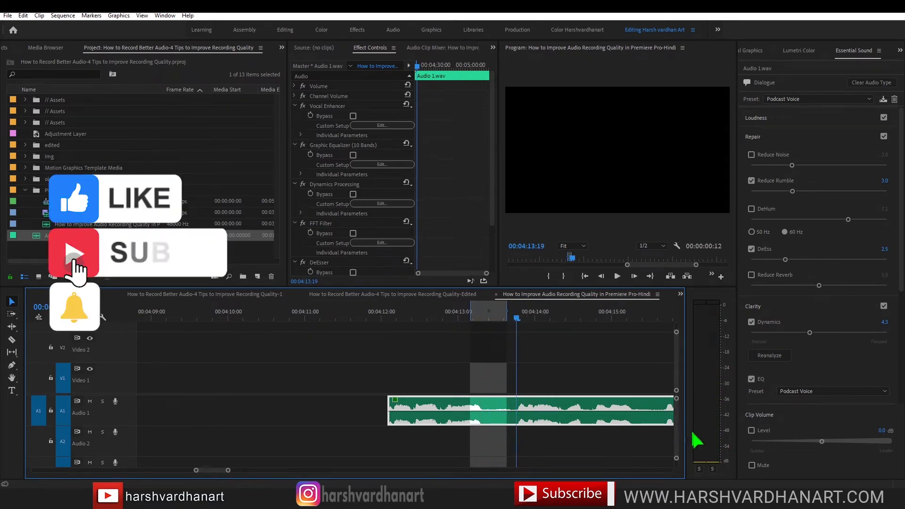
left_click_drag(478, 316, 501, 317)
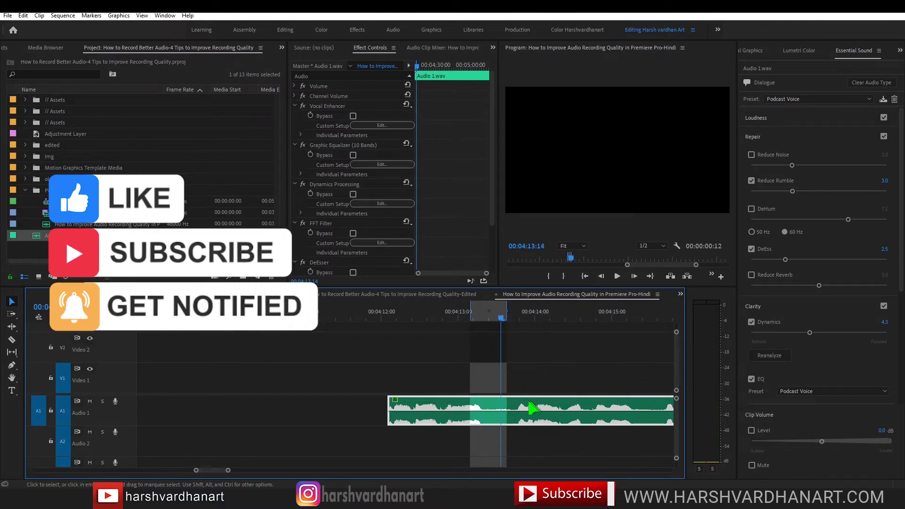
- Re-enable Reduce Noise and play the range from 00:04:13:02 to hear it
left_click(751, 154)
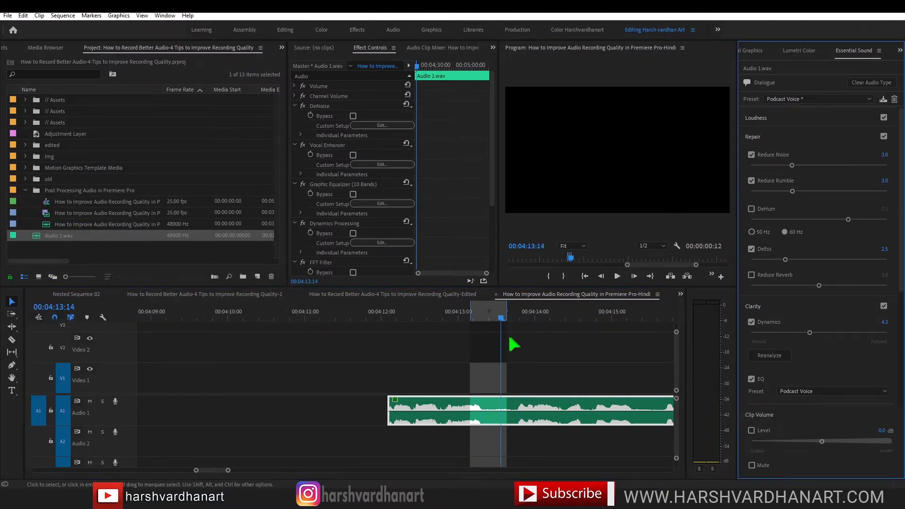
left_click(465, 317)
key("space")
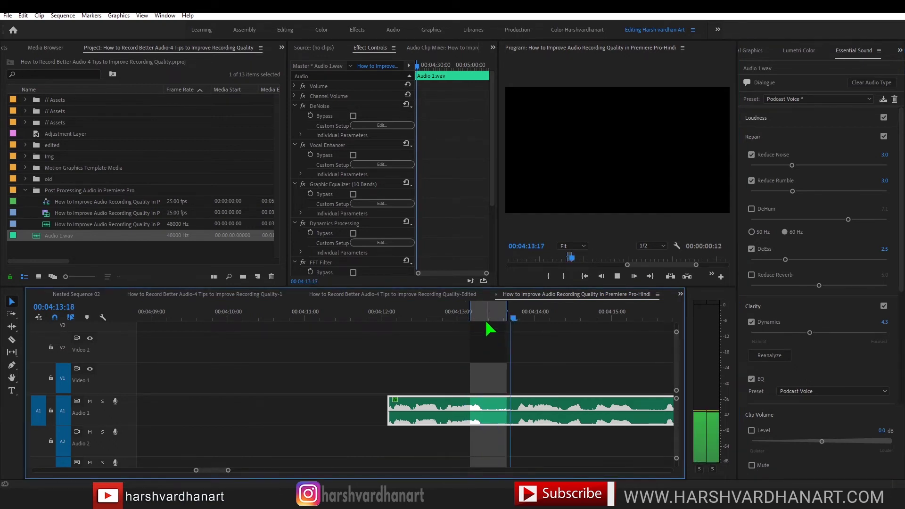
key("space")
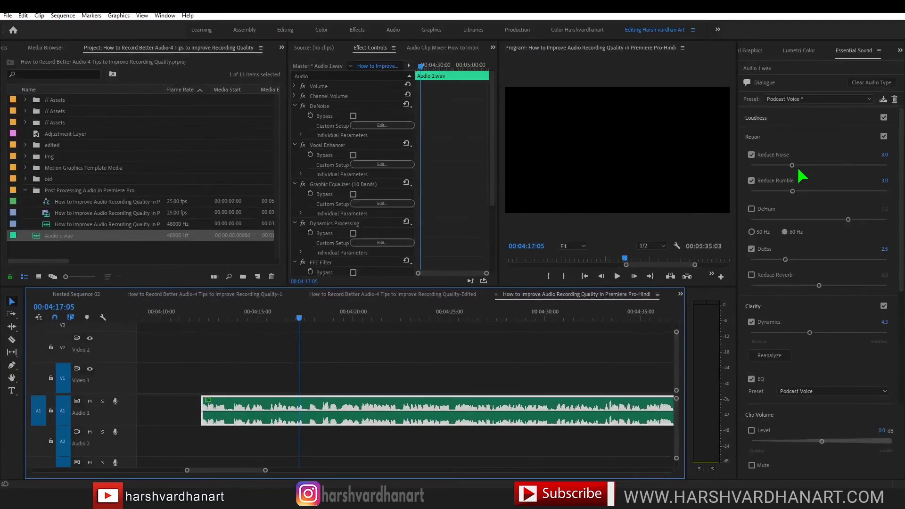
- Compare Reduce Noise amounts between 1.5 and 7.6, settling on 2.0
left_click_drag(792, 165, 782, 165)
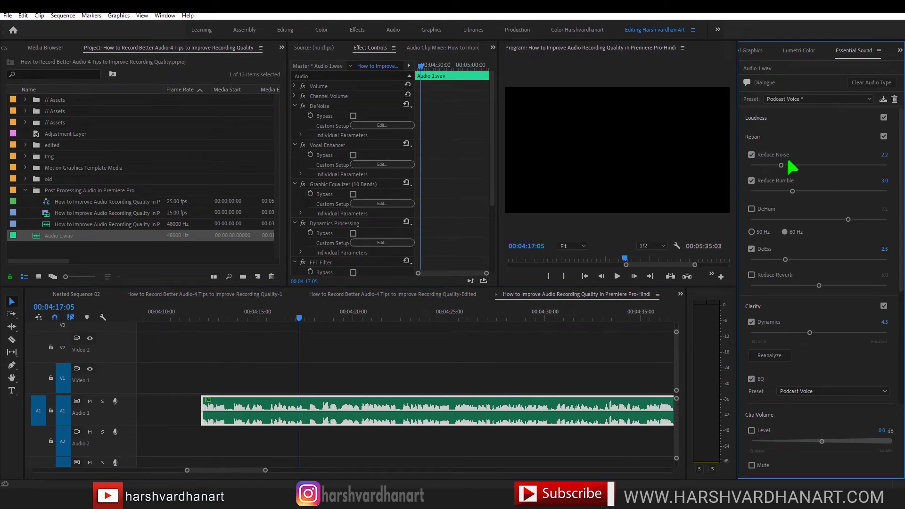
left_click_drag(791, 166, 854, 166)
left_click(247, 315)
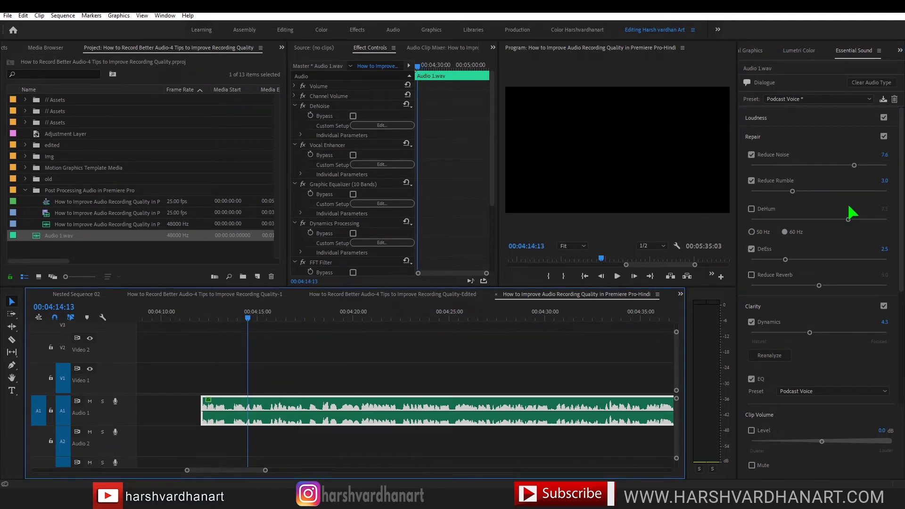
mouse_move(854, 165)
left_mouse_down()
mouse_move(771, 165)
mouse_move(785, 165)
left_mouse_up()
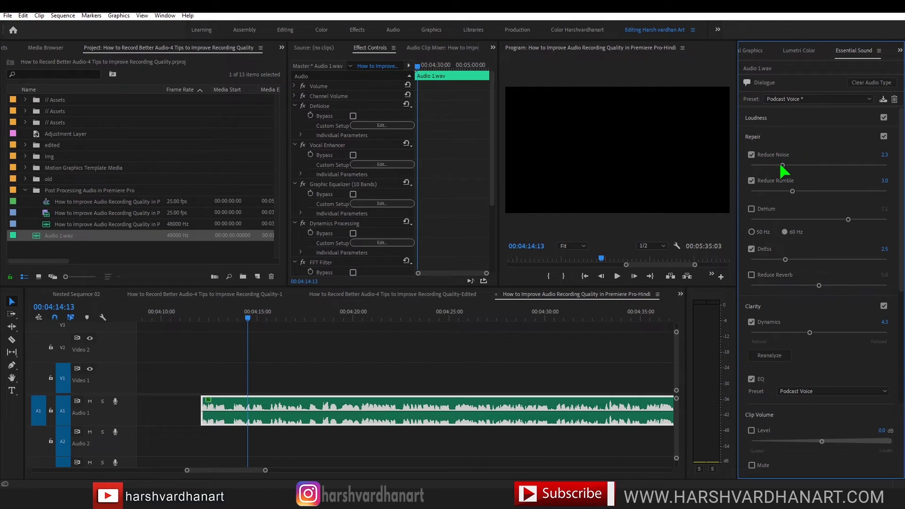
mouse_move(783, 166)
left_mouse_down()
mouse_move(804, 166)
mouse_move(779, 166)
left_mouse_up()
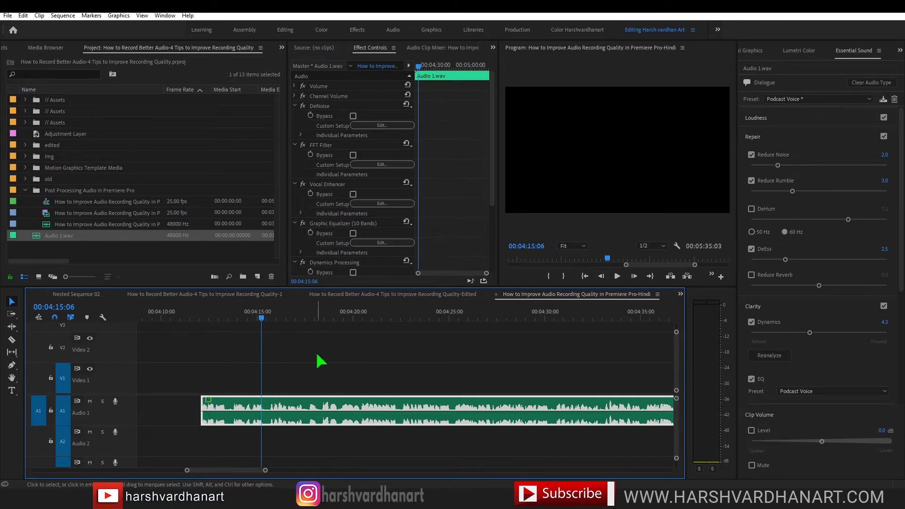
key("space")
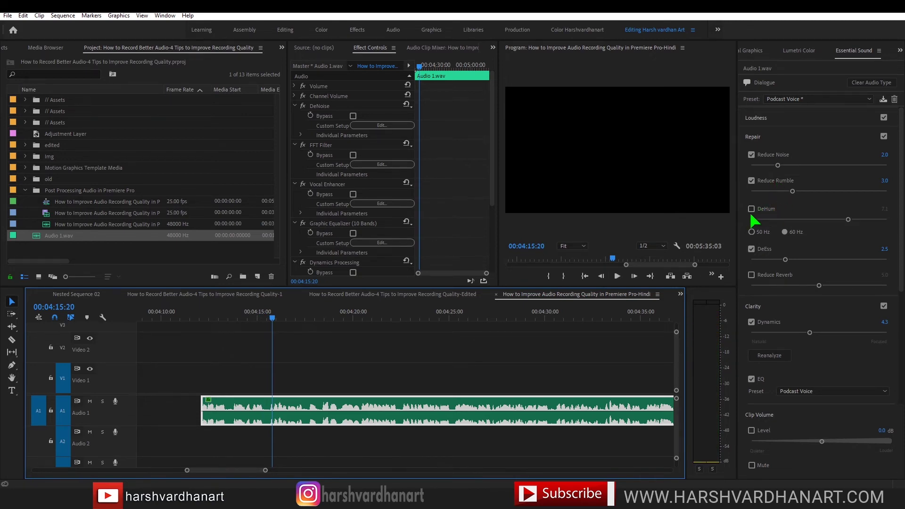
left_click(751, 209)
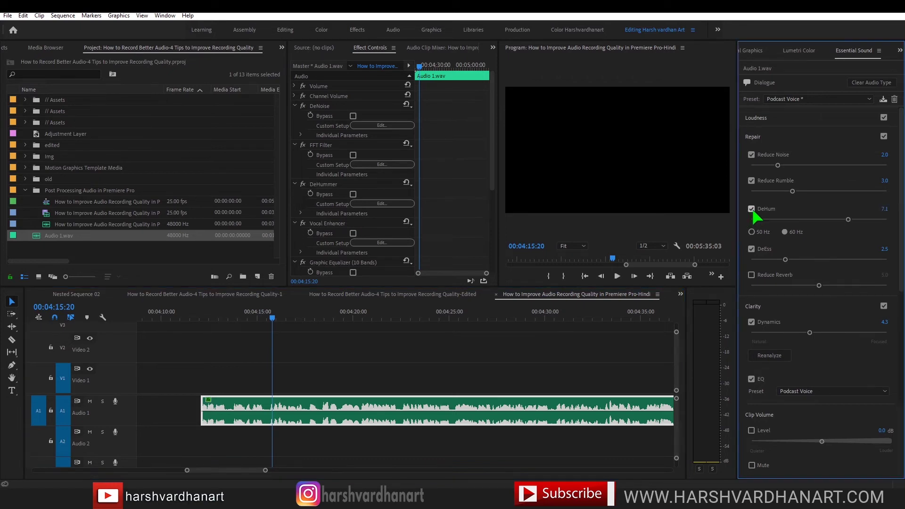
left_click(246, 316)
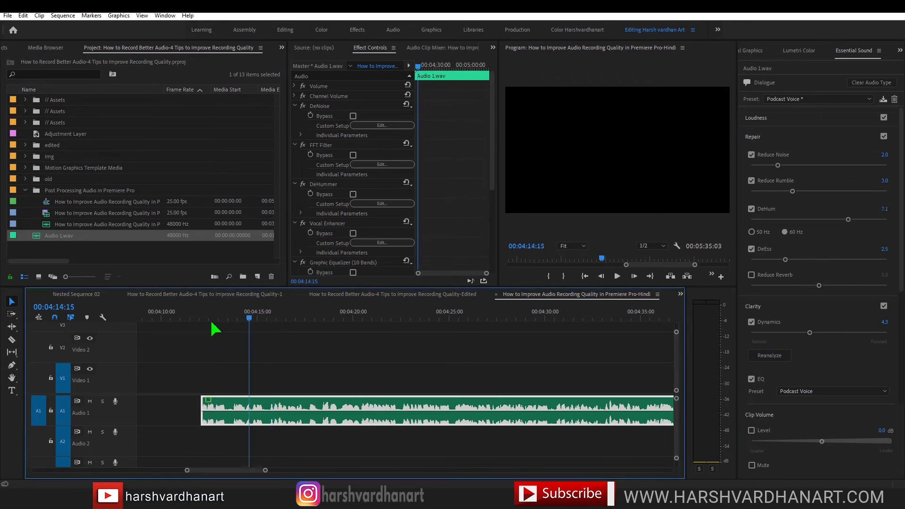
left_click(210, 316)
left_click(764, 220)
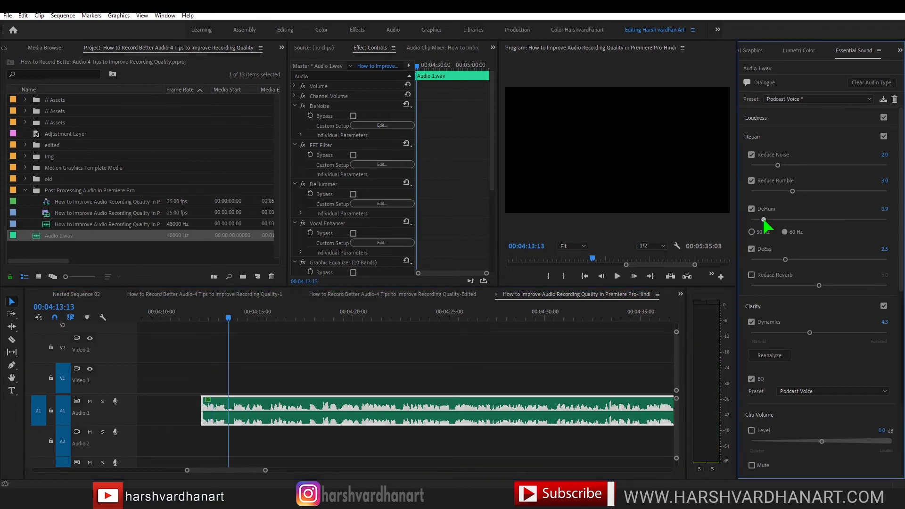
left_click(752, 209)
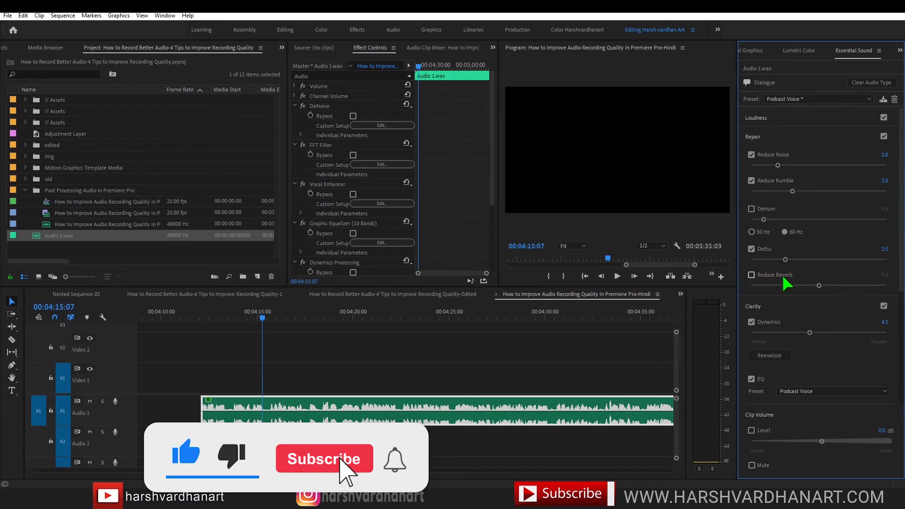
- Enable Reduce Reverb at 0.9, comparing it on and off, and preview from 04:15:13
left_click(751, 275)
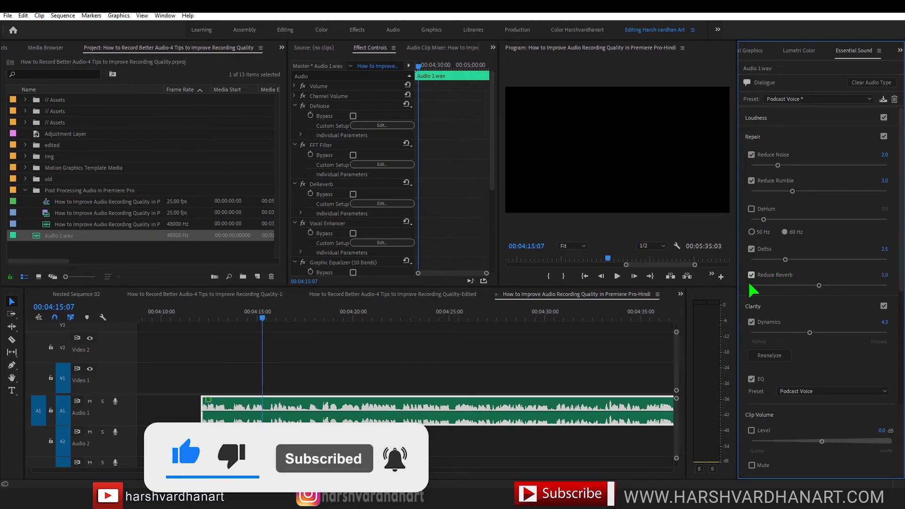
left_click(752, 276)
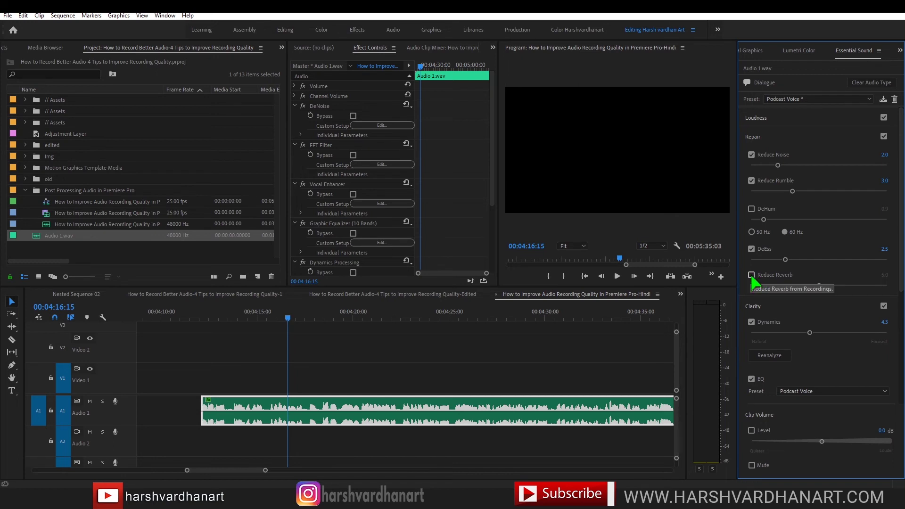
left_click(751, 274)
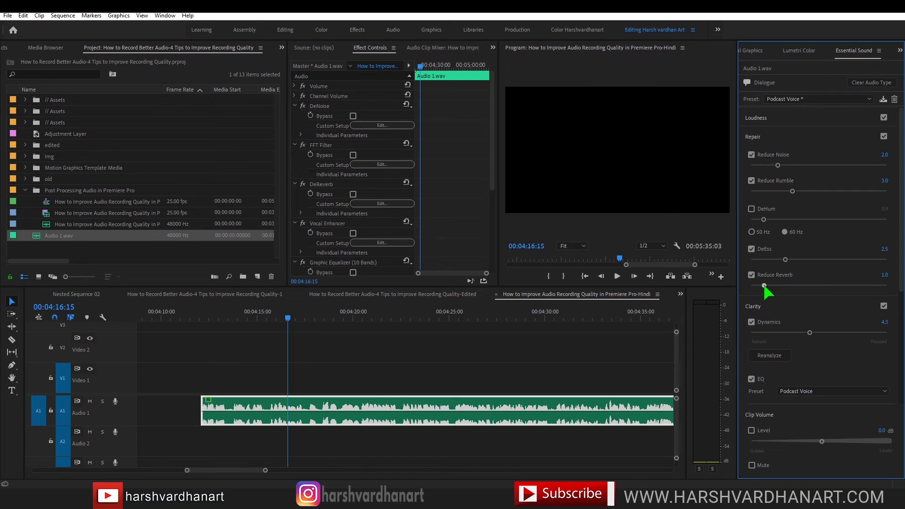
left_click(268, 319)
key("space")
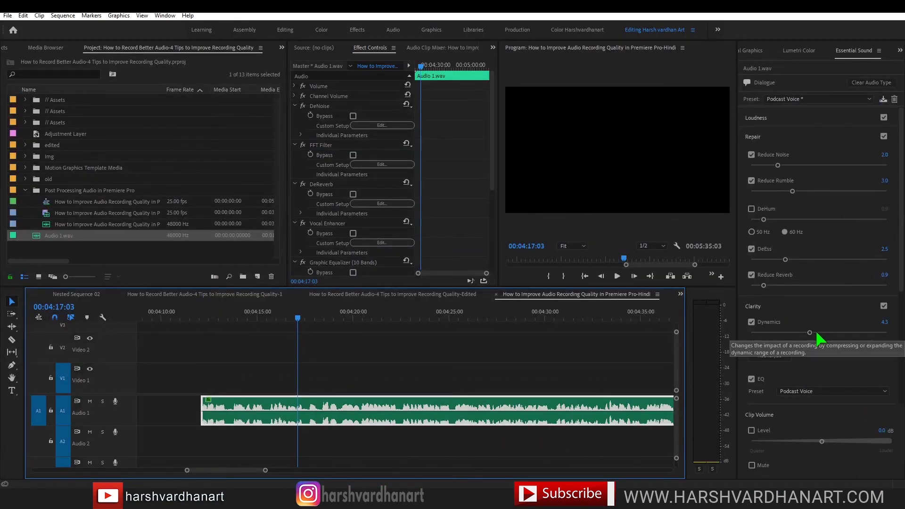
- Raise Dynamics to about 7.4 and audition the clip from 04:13:11
left_click_drag(810, 333, 851, 333)
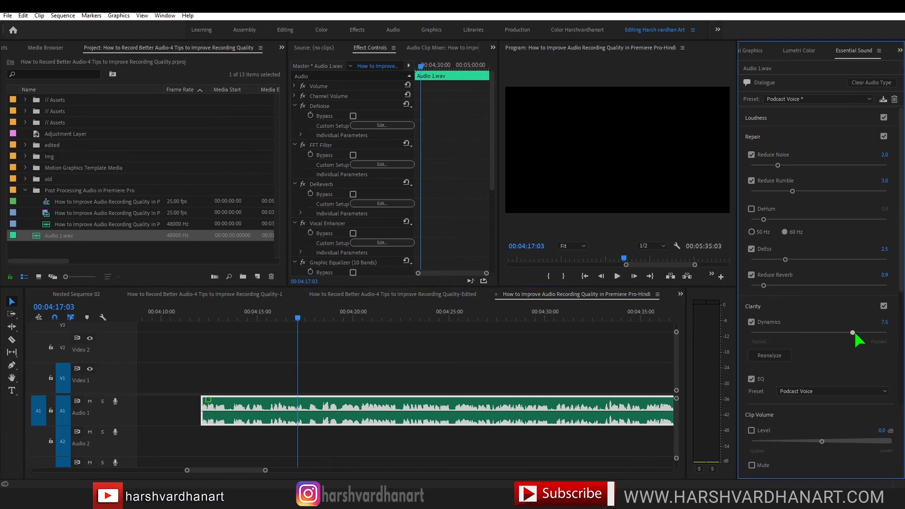
left_click(227, 317)
key("space")
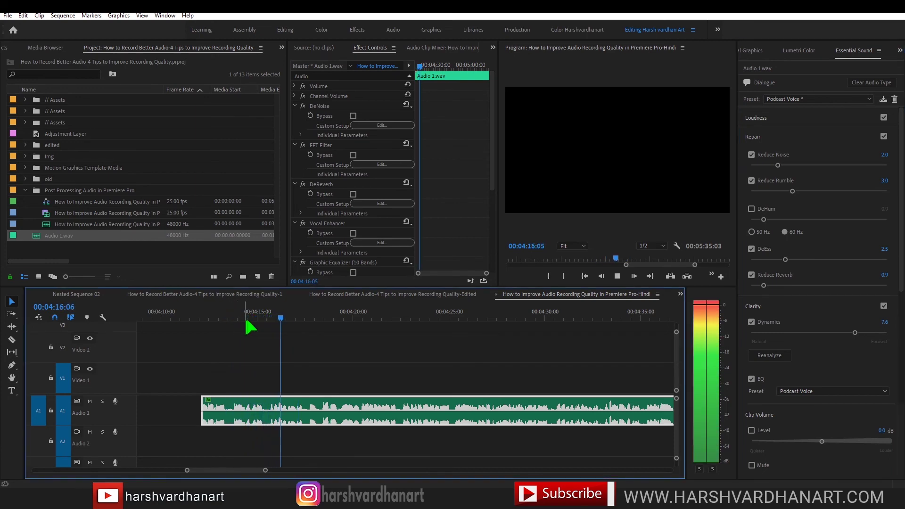
key("space")
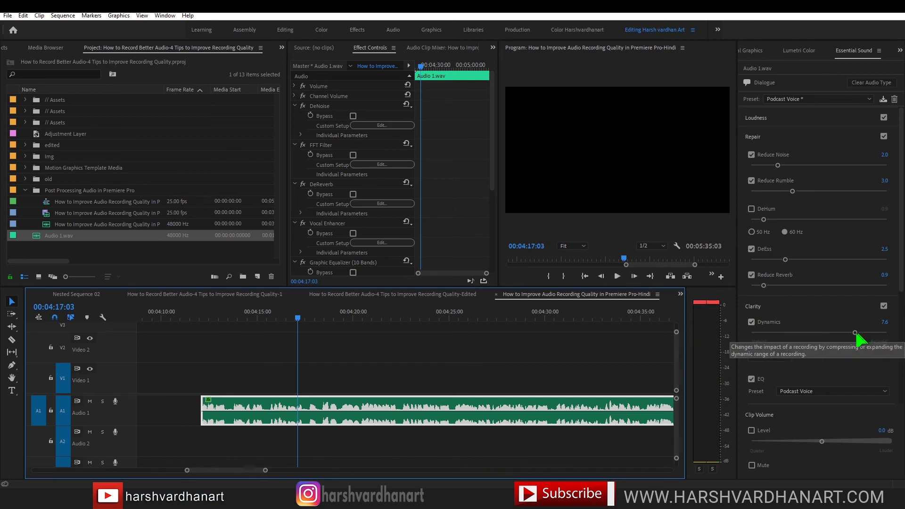
- Lower Dynamics to the default 5.0 and play the clip from about 04:13 for comparison
left_click_drag(854, 332, 819, 333)
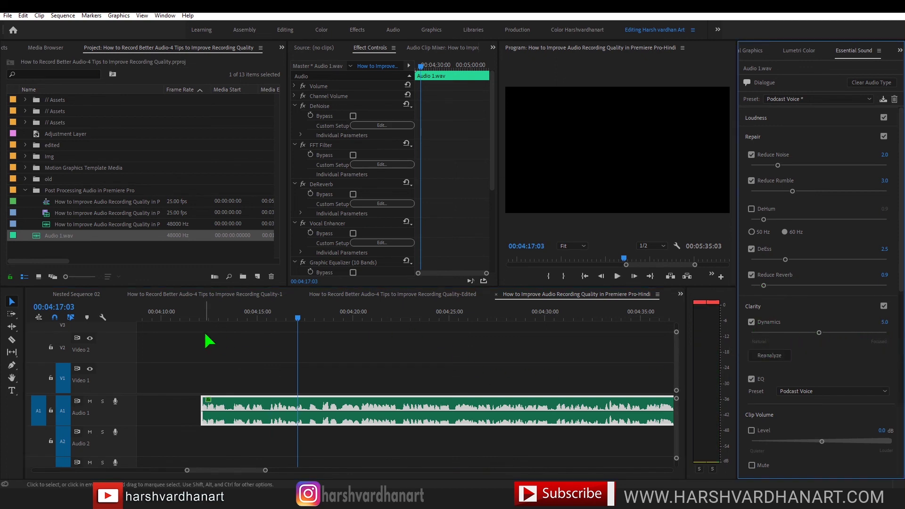
left_click(230, 317)
key("space")
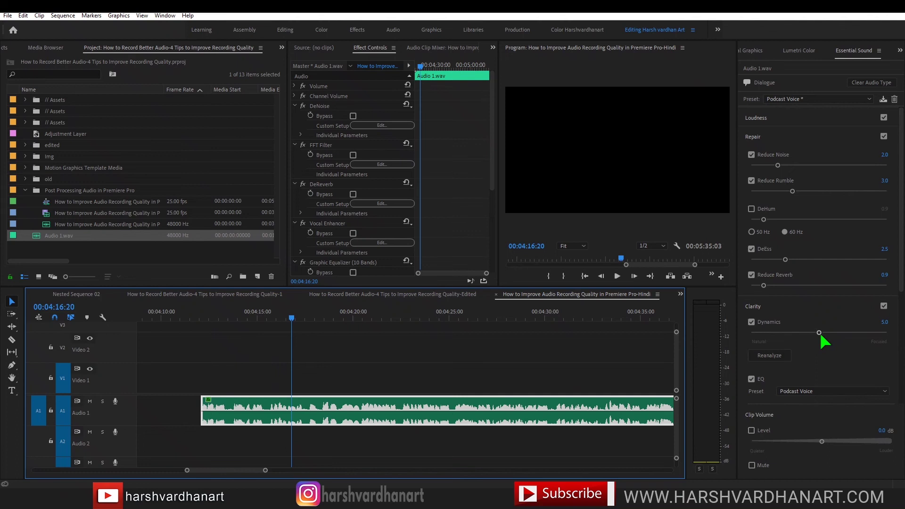
- Return Dynamics to 7.6 and audition the clip again from 04:12:13
left_click_drag(819, 333, 847, 332)
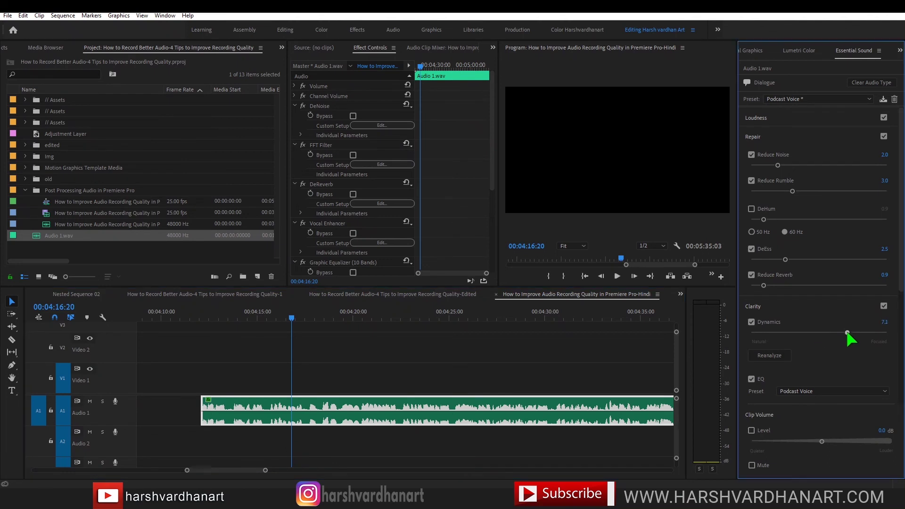
left_click(209, 323)
key("space")
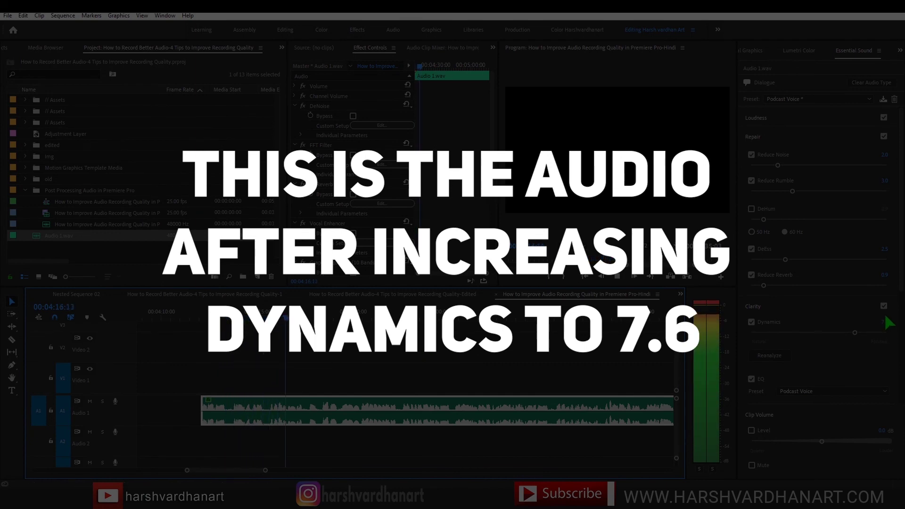
key("space")
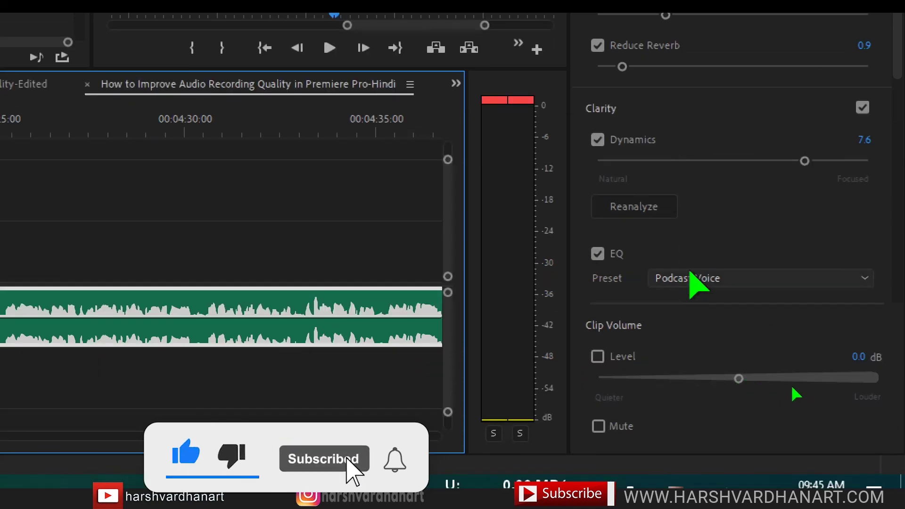
left_click(752, 277)
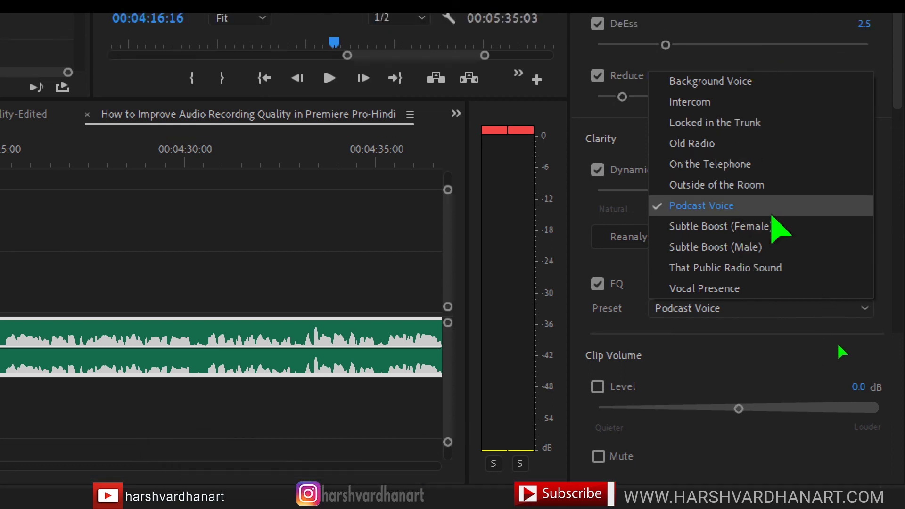
left_click(738, 350)
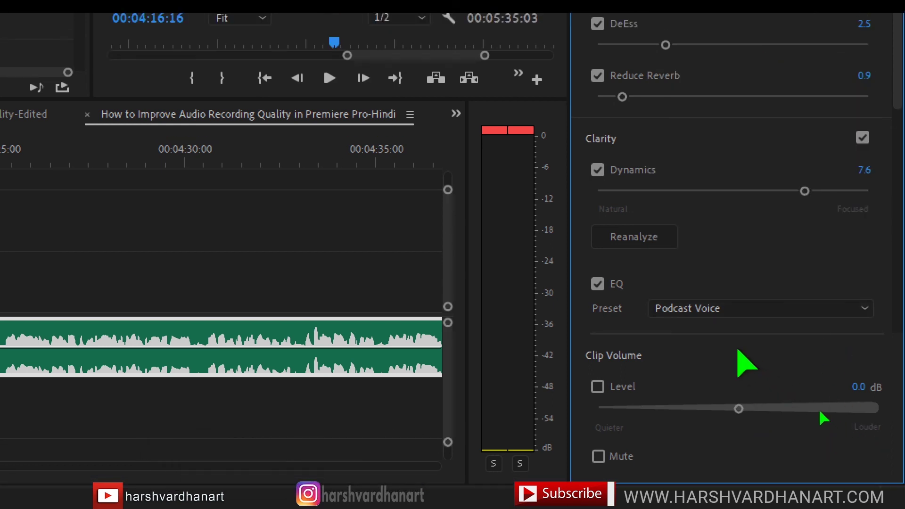